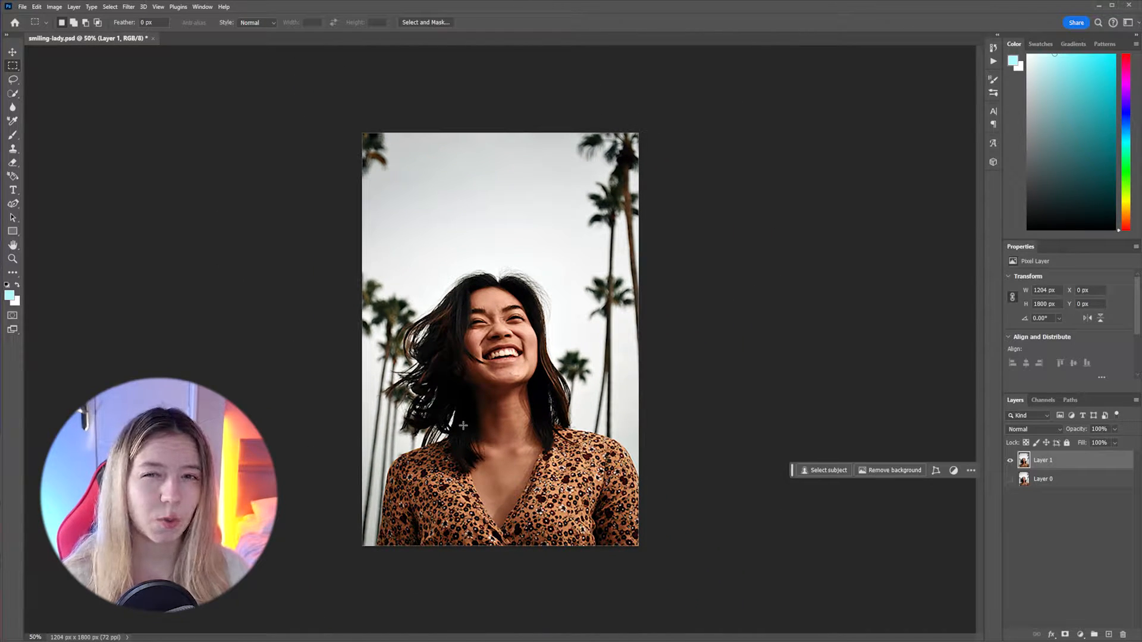
# Step: Add a new empty layer above Layer 1
pyautogui.hotkey('ctrl', '+')
pyautogui.hotkey('ctrl', '+')
pyautogui.hotkey('ctrl', '+')
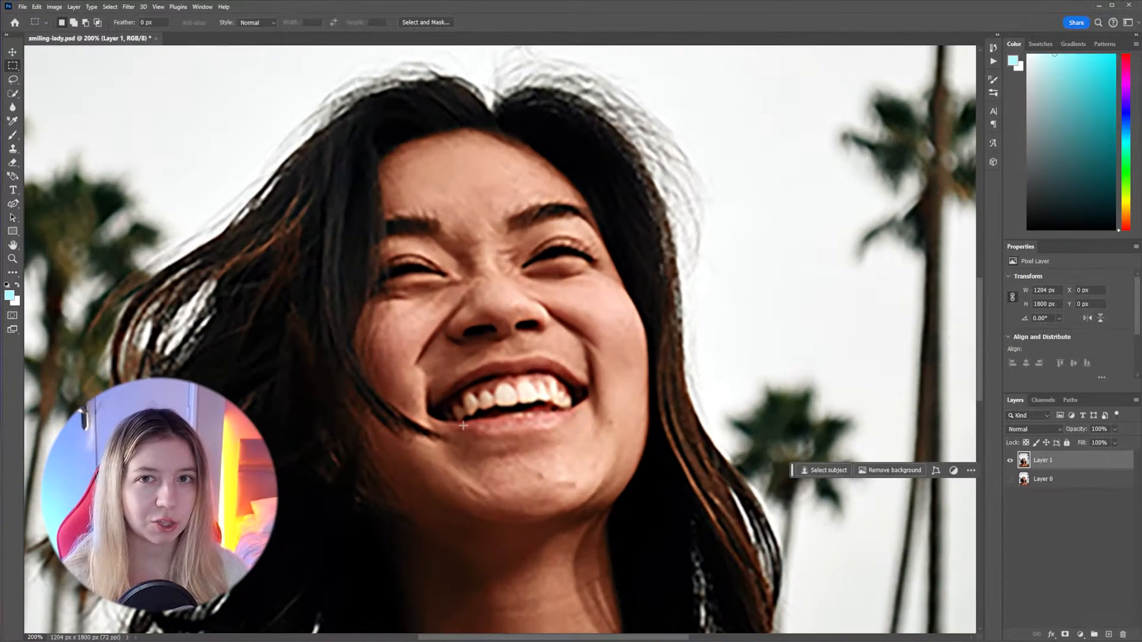
pyautogui.click(1108, 635)
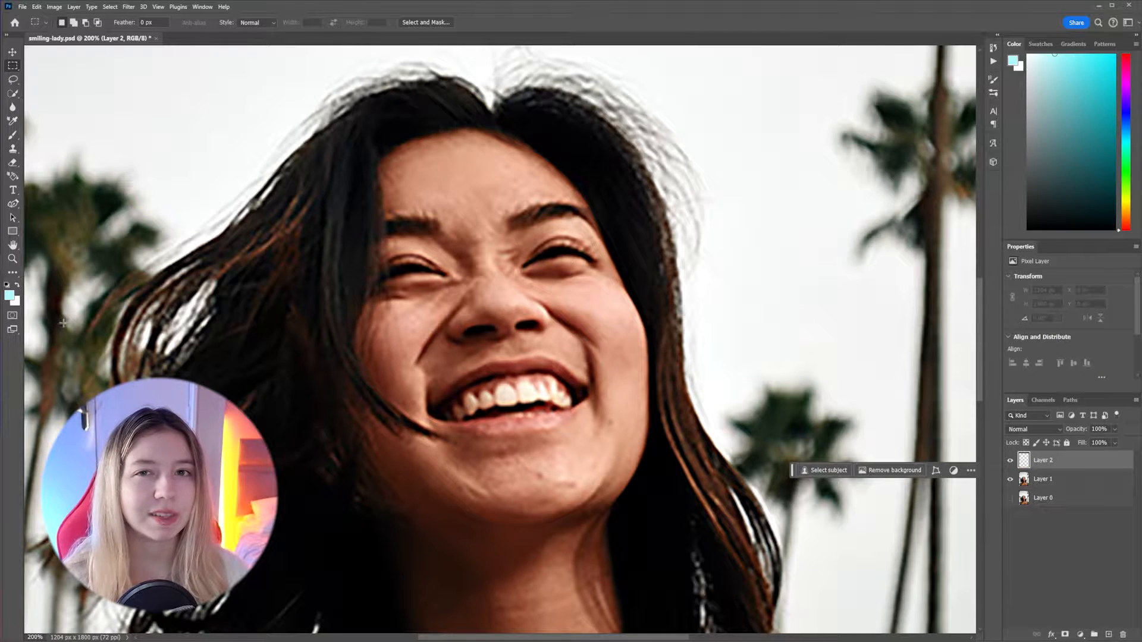
pyautogui.click(10, 296)
pyautogui.click(959, 389)
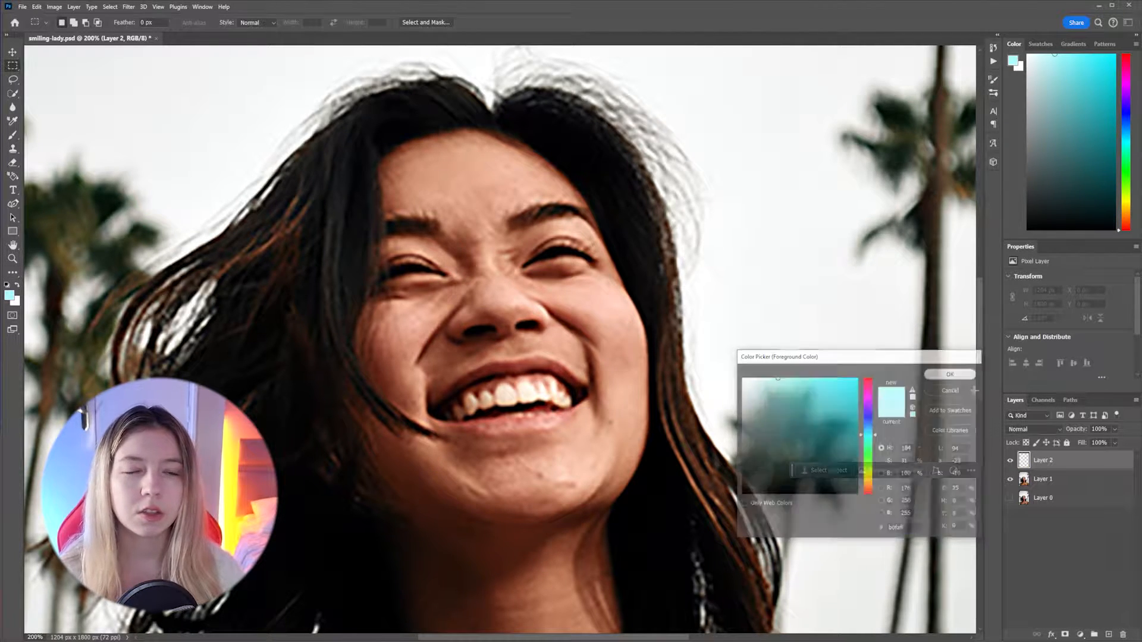
# Step: Activate Layer 1 and sample the reddish-brown skin tone beside the nose (8d3d25) as the foreground color
pyautogui.click(1046, 479)
pyautogui.click(15, 108)
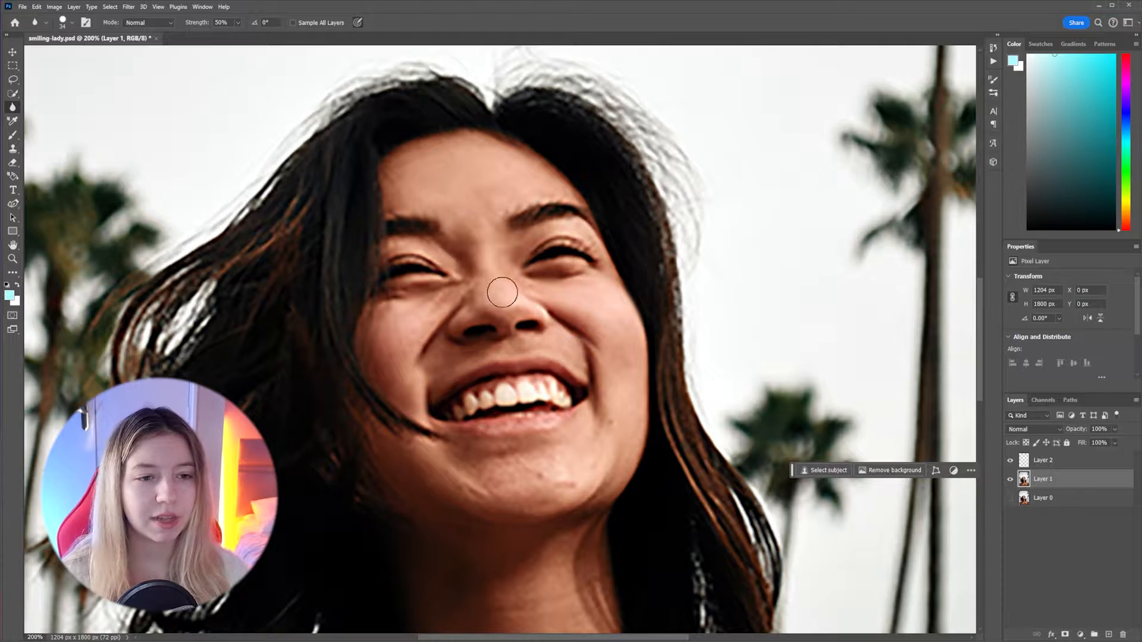
pyautogui.click(9, 296)
pyautogui.click(443, 327)
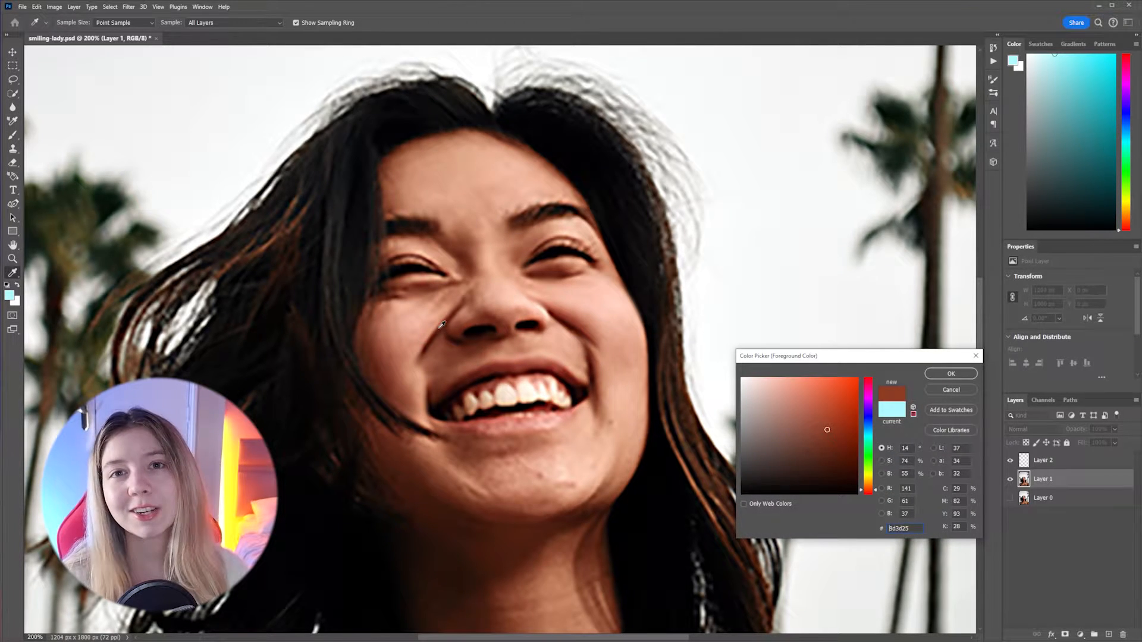
pyautogui.click(951, 373)
# Step: Paint along the crease beside the nose on Layer 1 with a 12 px soft round brush
pyautogui.press('b')
pyautogui.click(72, 23)
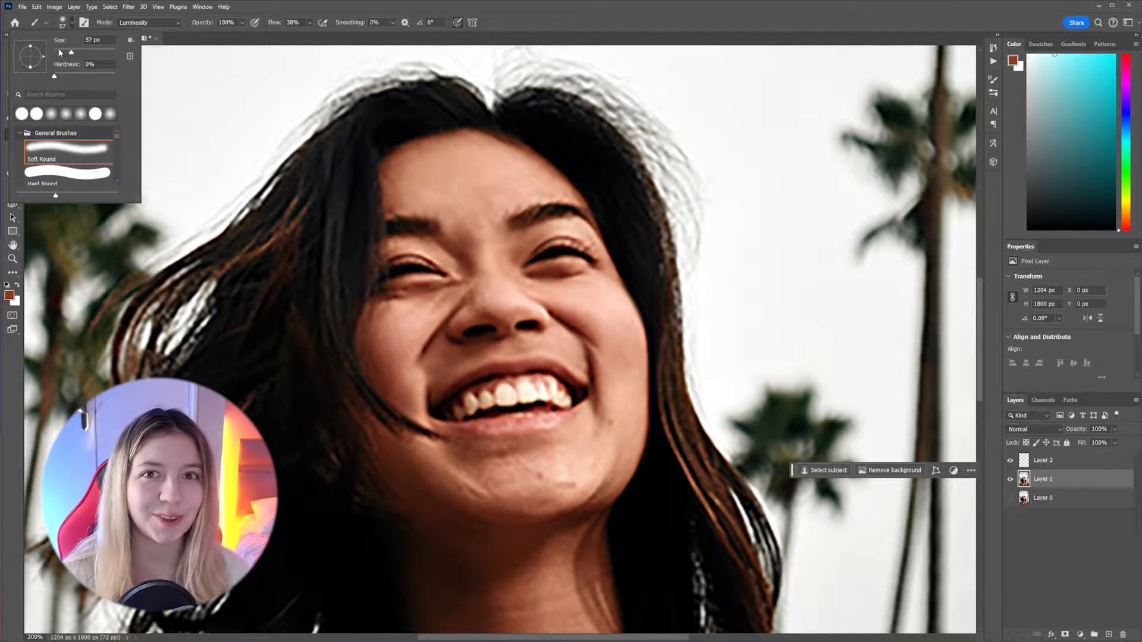
pyautogui.moveTo(64, 52); pyautogui.dragTo(58, 51)
pyautogui.moveTo(459, 305); pyautogui.dragTo(436, 336)
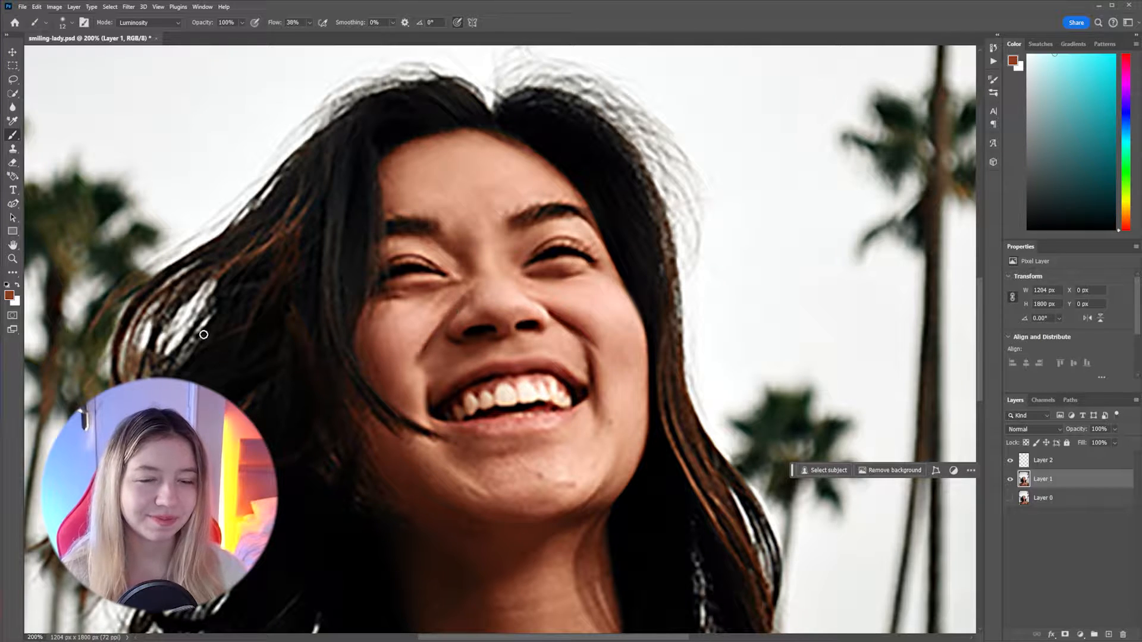
# Step: Resample the foreground color, first as cream (fae7d3) and finally as the brown skin tone along the jaw
pyautogui.click(10, 296)
pyautogui.click(440, 388)
pyautogui.click(949, 374)
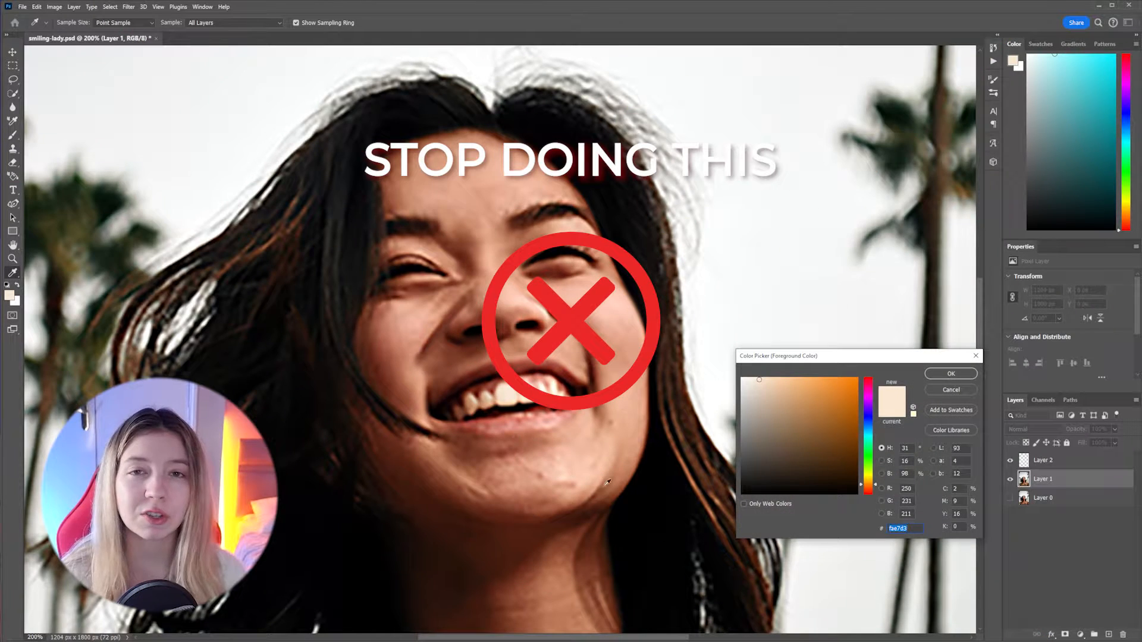
pyautogui.click(606, 483)
pyautogui.press('Return')
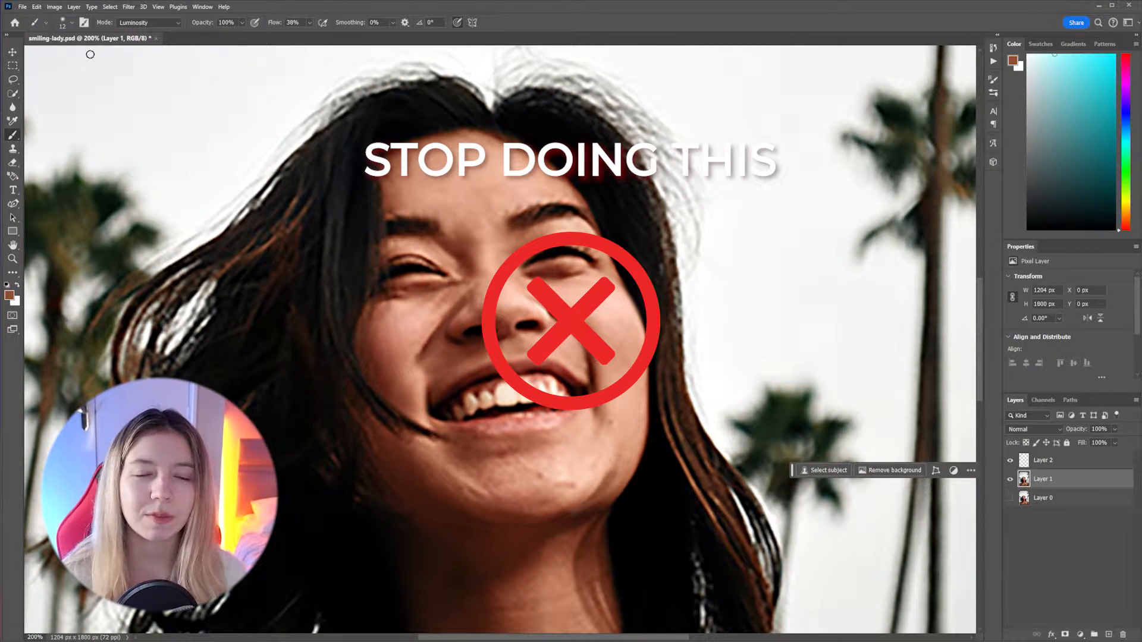
# Step: Set the brush to Hard Round at 3 px, and switch to the Blur tool
pyautogui.click(70, 23)
pyautogui.moveTo(57, 53); pyautogui.dragTo(55, 54)
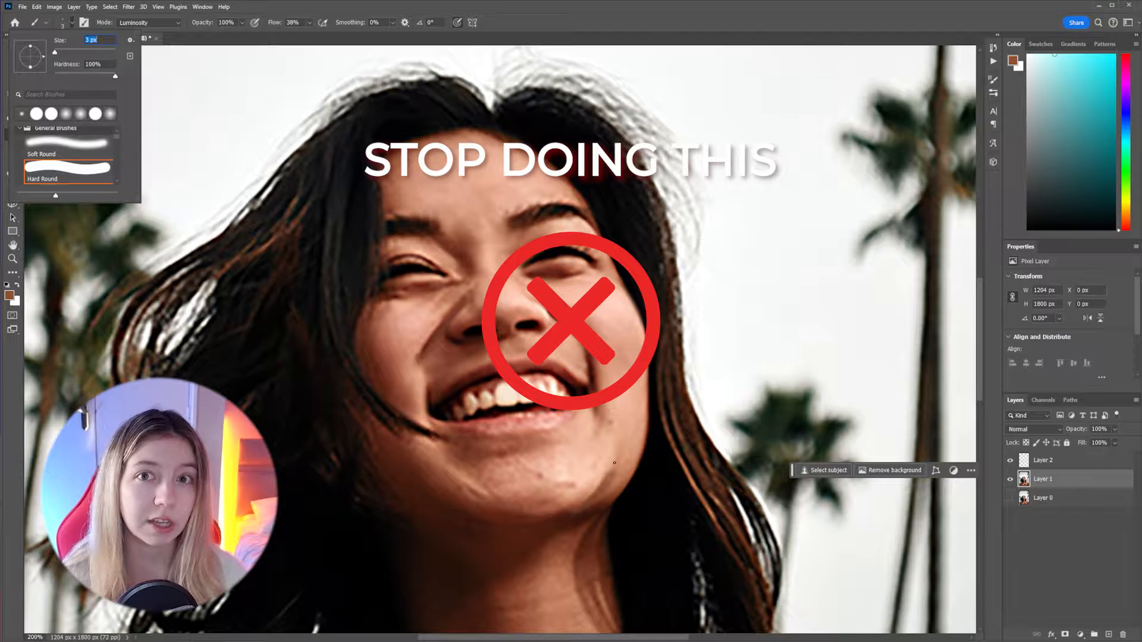
pyautogui.press('Return')
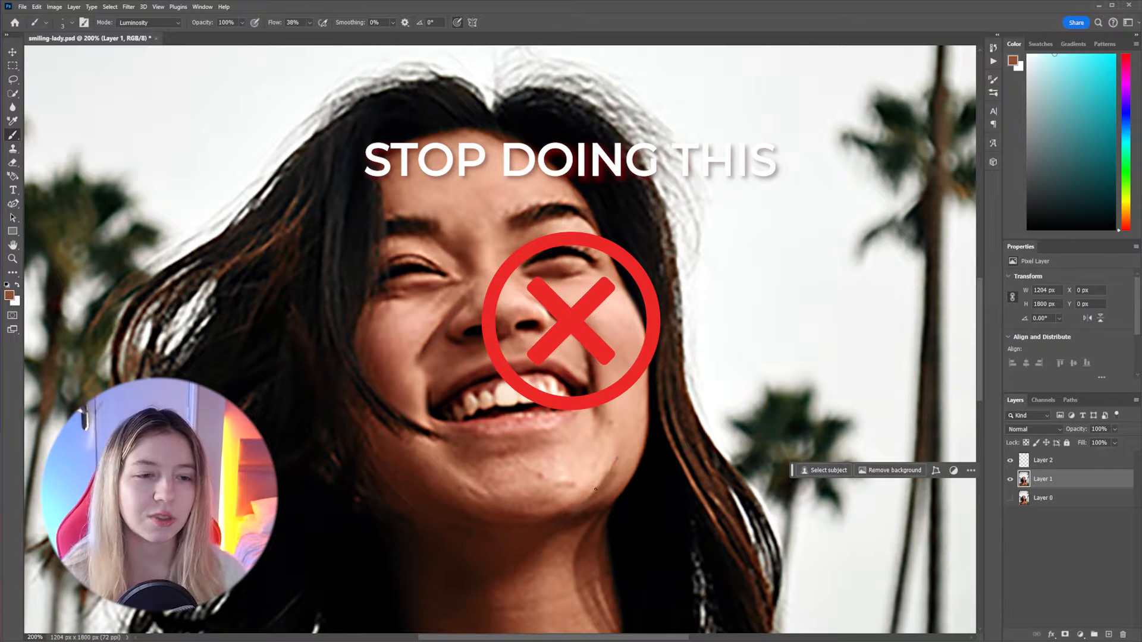
pyautogui.click(12, 107)
# Step: Compare the retouched Layer 1 with the original Layer 0 by toggling their visibility
pyautogui.hotkey('ctrl', '-')
pyautogui.hotkey('ctrl', '-')
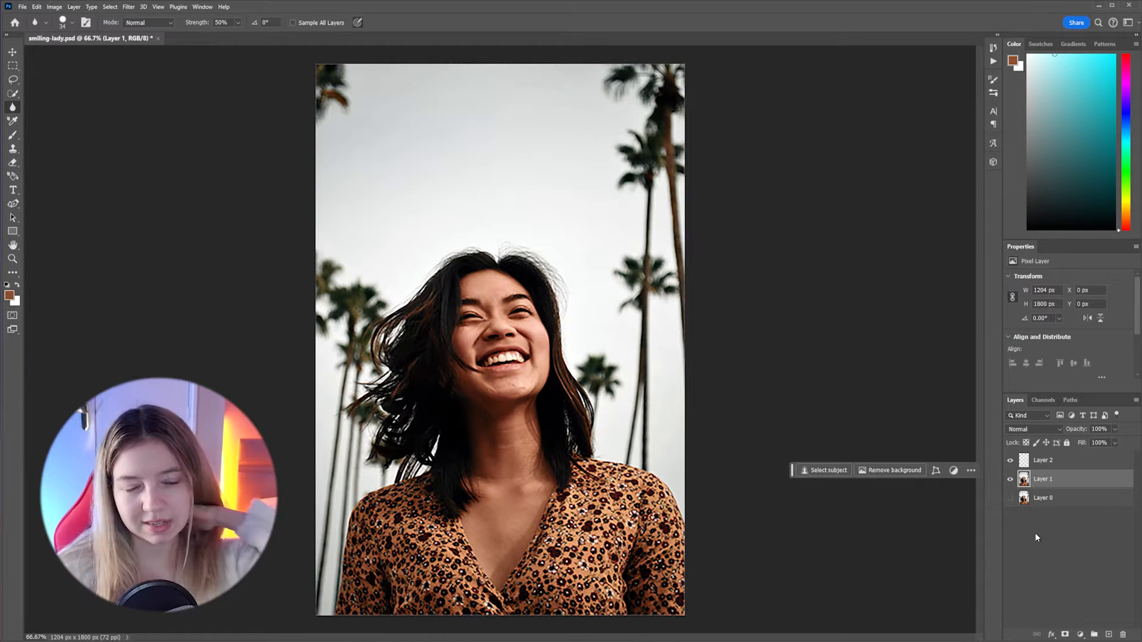
pyautogui.click(1010, 497)
pyautogui.click(1010, 479)
pyautogui.click(1010, 479)
pyautogui.click(1010, 498)
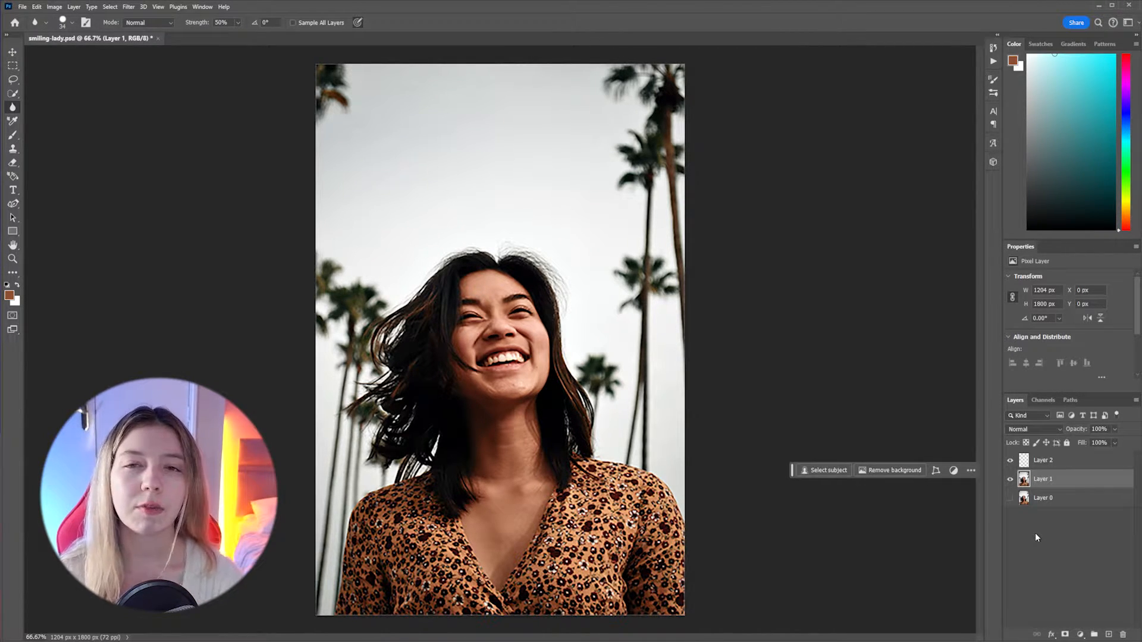
# Step: Show the original Layer 0 and delete the retouched Layer 1
pyautogui.click(1010, 498)
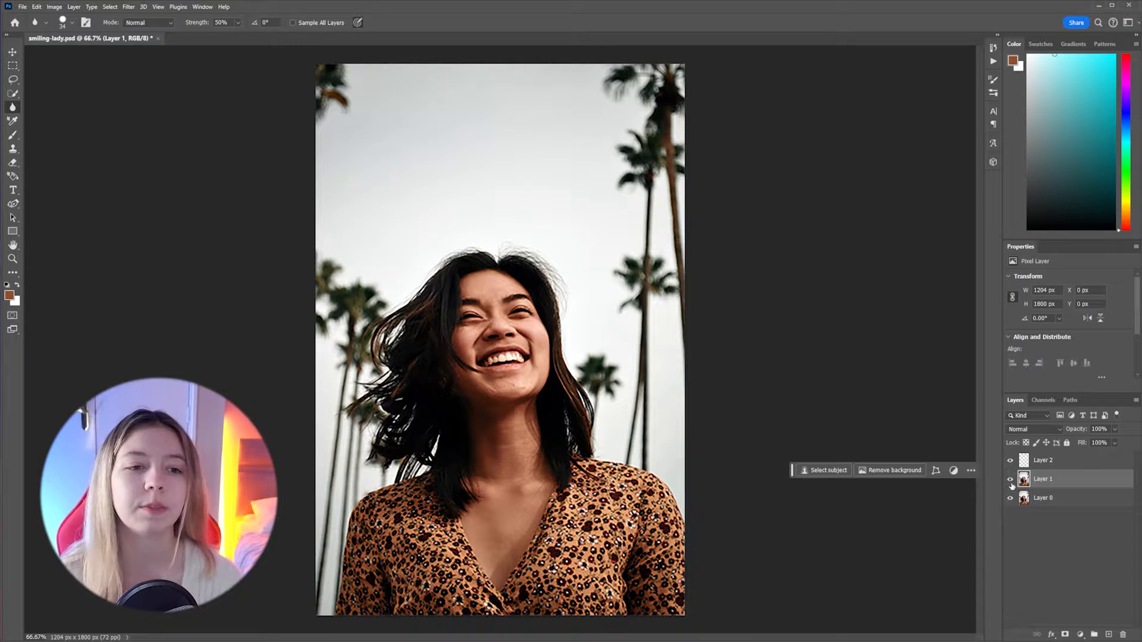
pyautogui.click(1010, 479)
pyautogui.press('Delete')
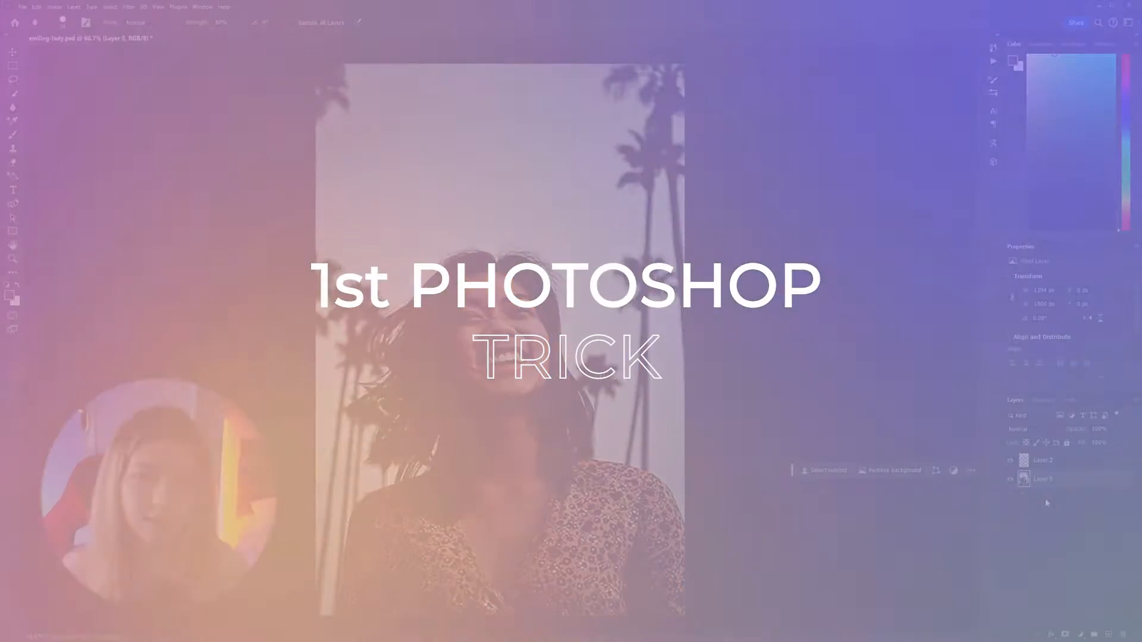
# Step: Copy the photo to a new layer above Layer 0, hide Layer 0 and delete the empty Layer 2
pyautogui.hotkey('ctrl', 'alt', 'shift', 'e')
pyautogui.click(1009, 498)
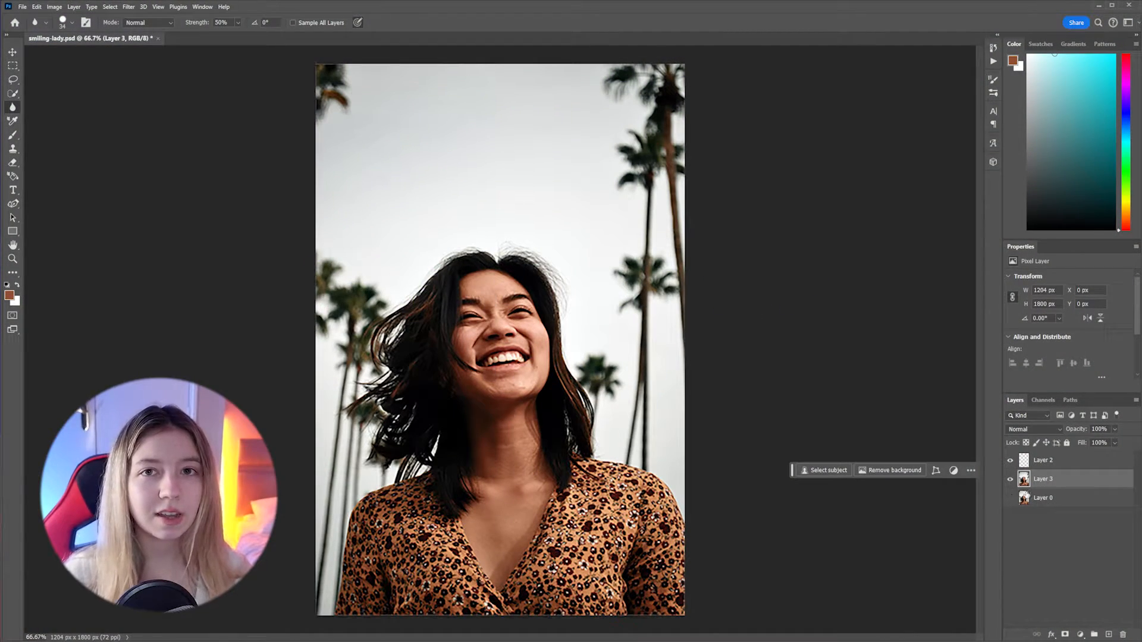
pyautogui.click(1073, 463)
pyautogui.press('Delete')
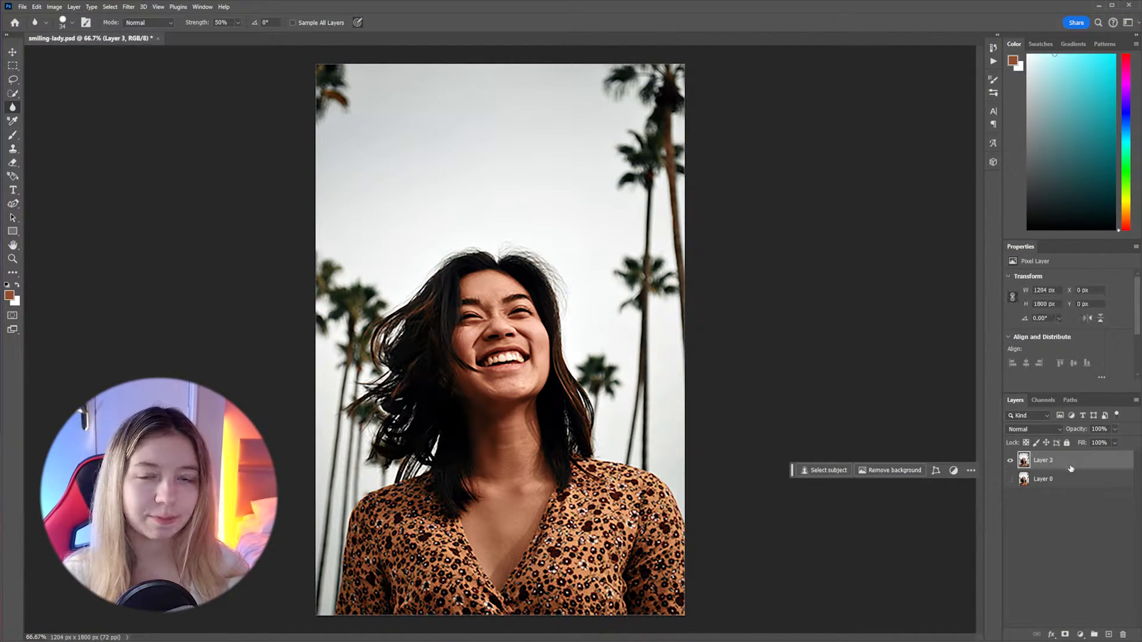
# Step: Open Neural Filters for Layer 3 and download the Skin Smoothing filter
pyautogui.click(128, 6)
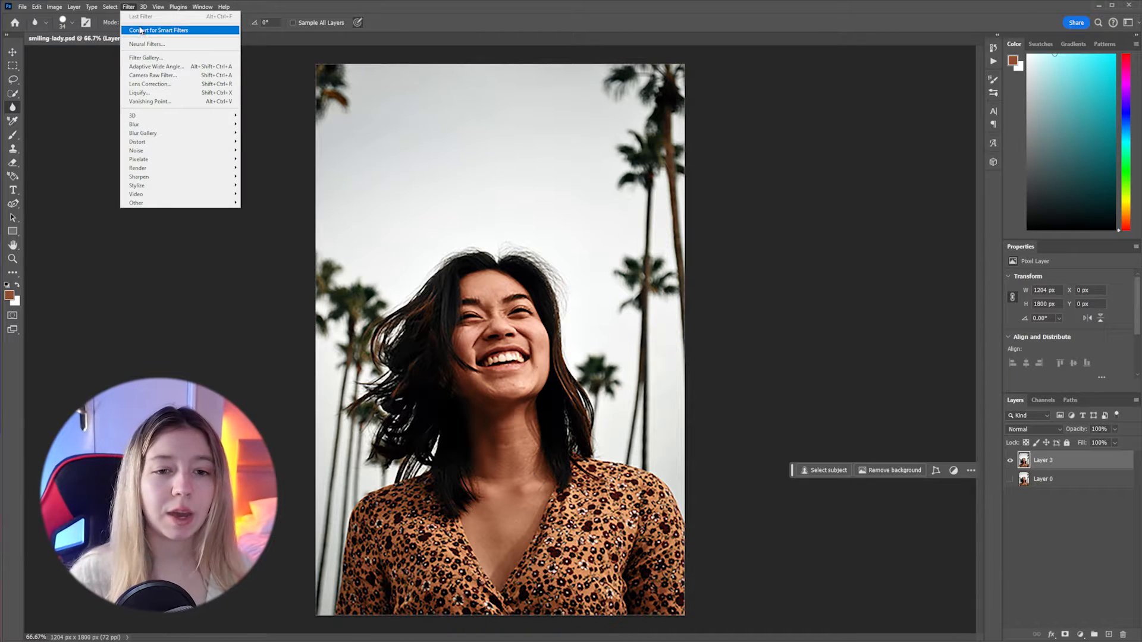
pyautogui.click(145, 45)
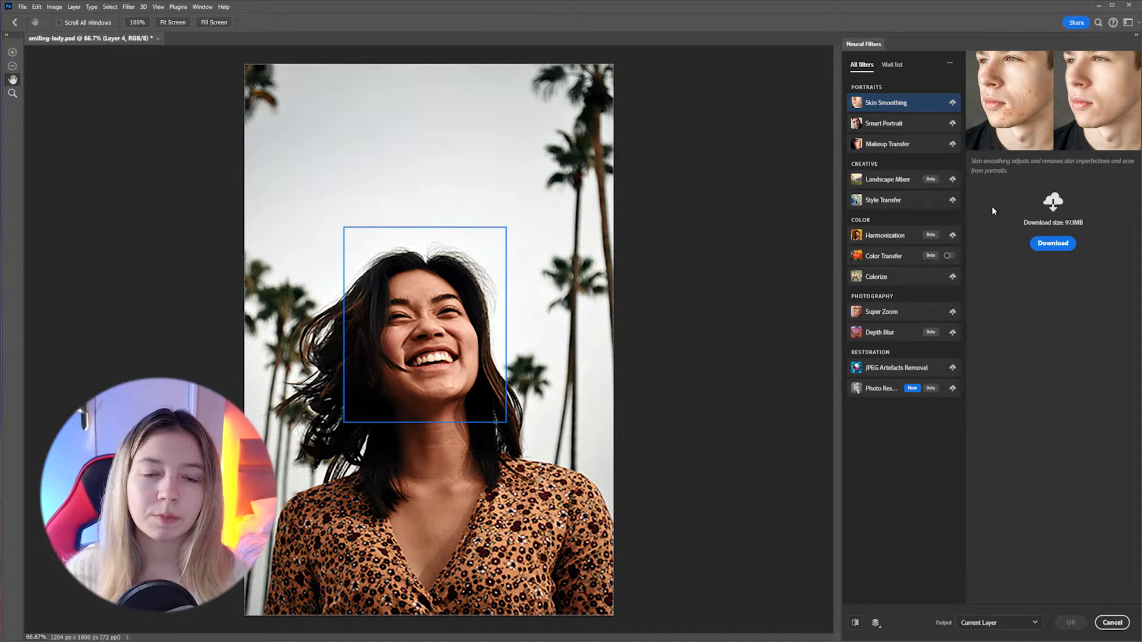
pyautogui.click(1035, 241)
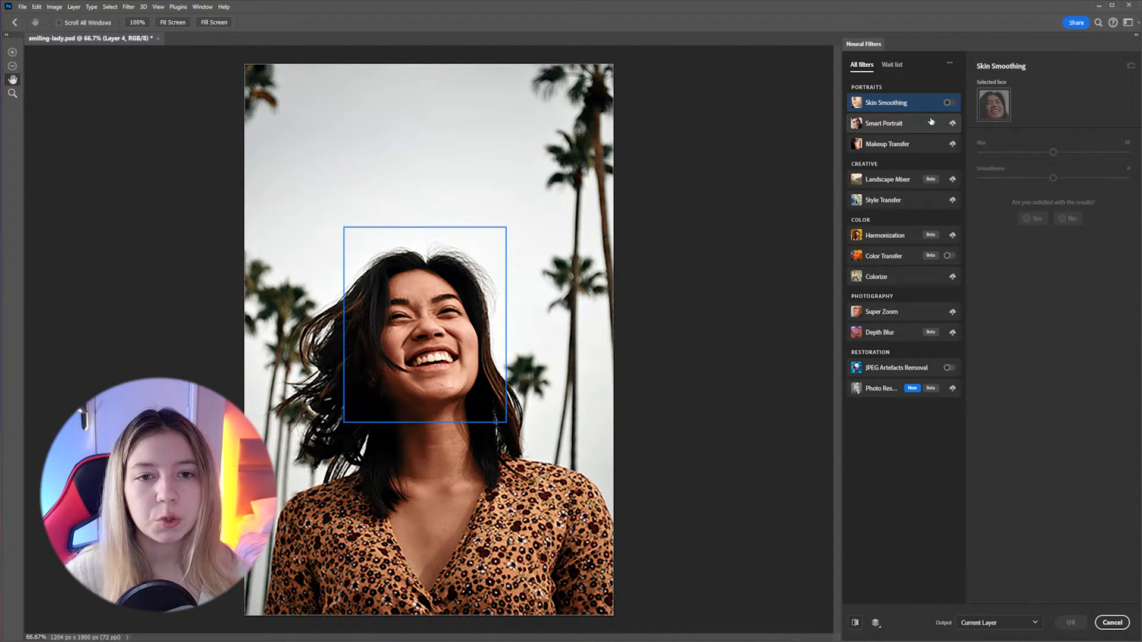
# Step: Apply Skin Smoothing to the woman's face with Blur 50 and Smoothness +11, output to the current layer
pyautogui.click(950, 103)
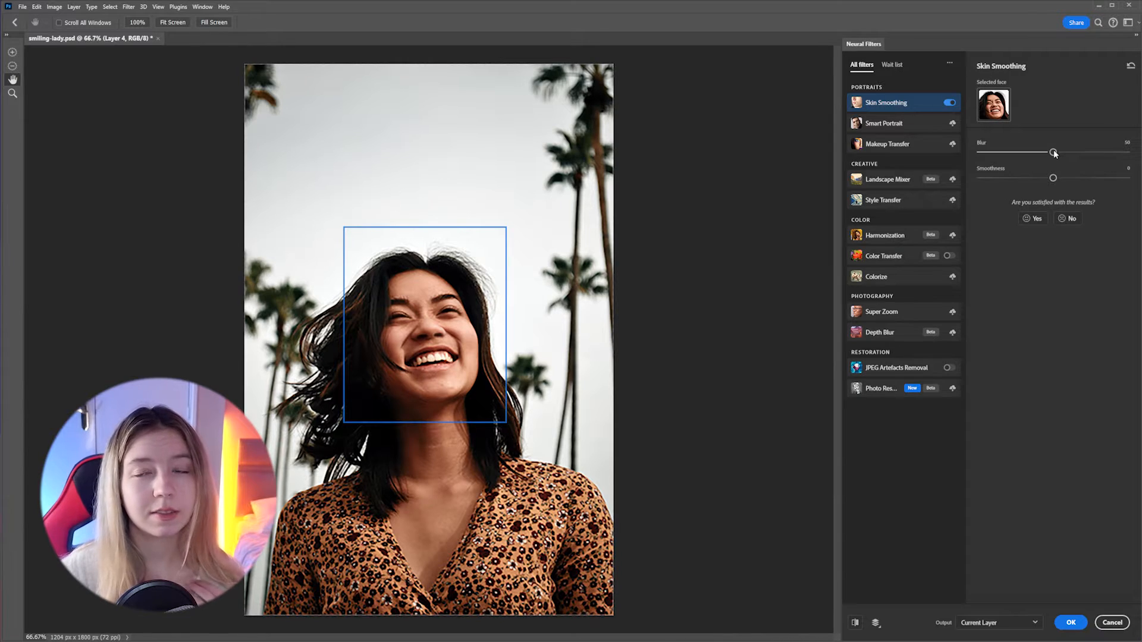
pyautogui.click(1069, 179)
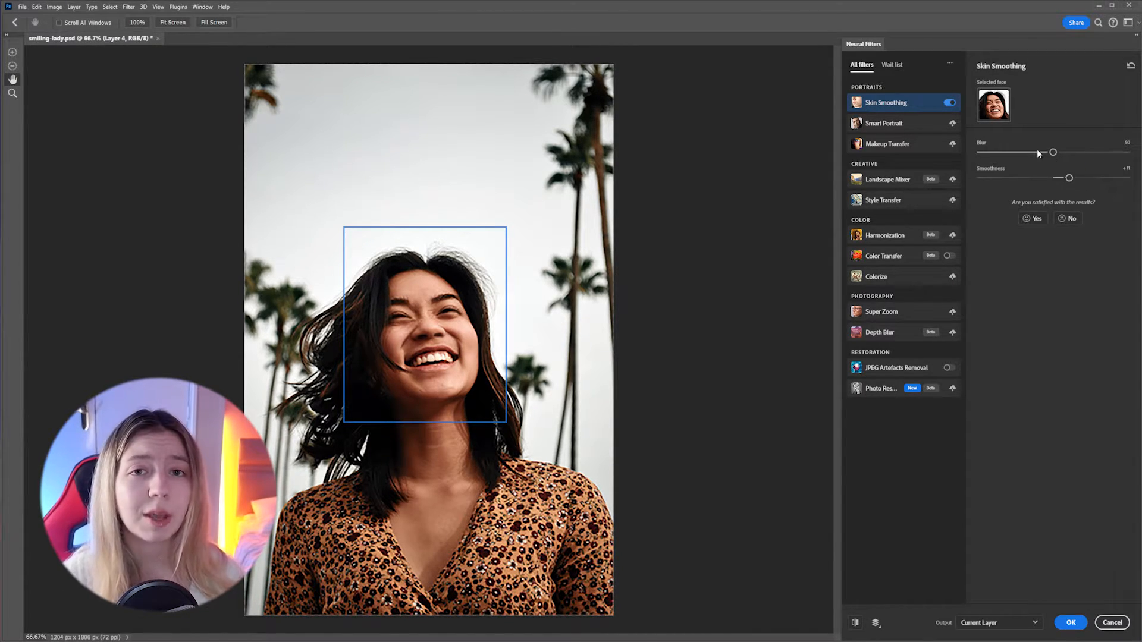
pyautogui.click(1035, 153)
pyautogui.click(1052, 152)
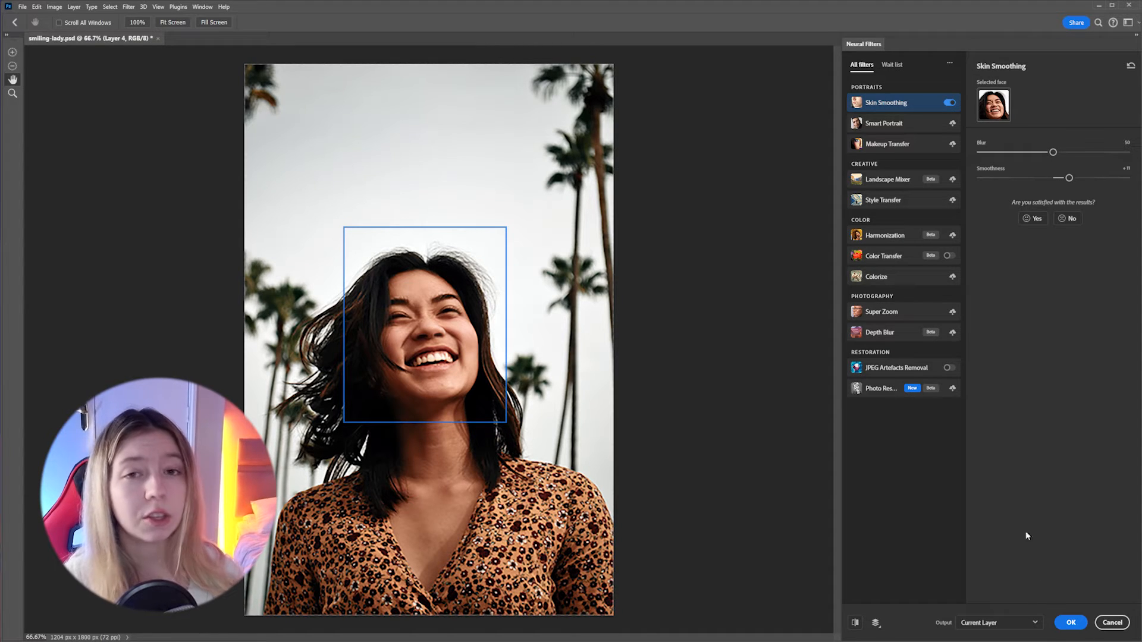
pyautogui.click(1071, 623)
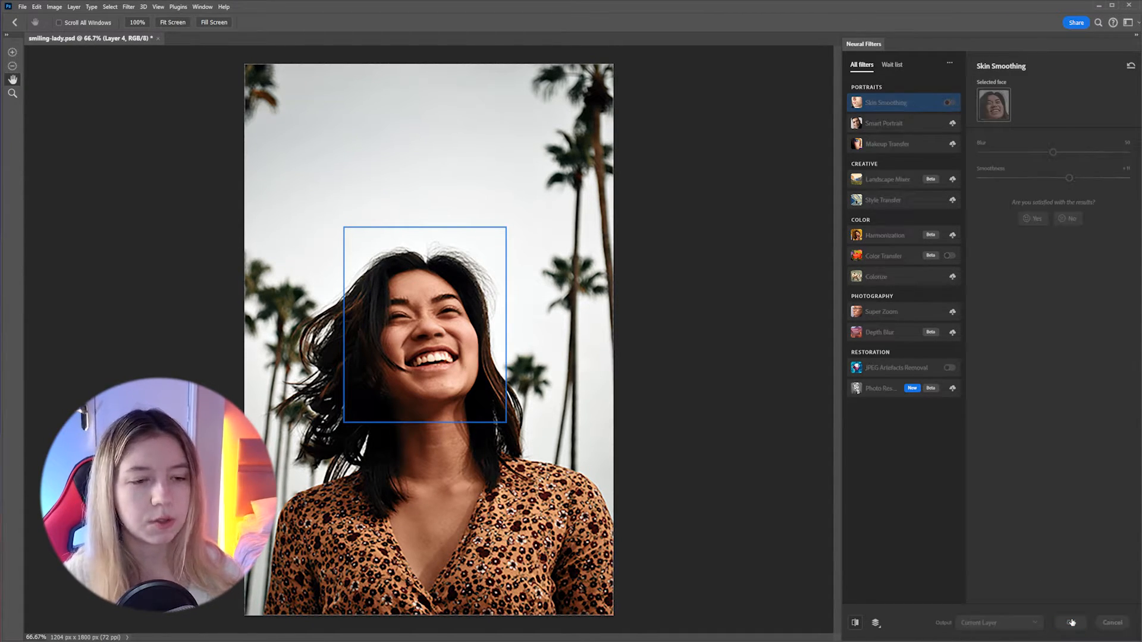
# Step: Apply the JPEG Artefacts Removal neural filter at High strength to the current layer
pyautogui.click(920, 371)
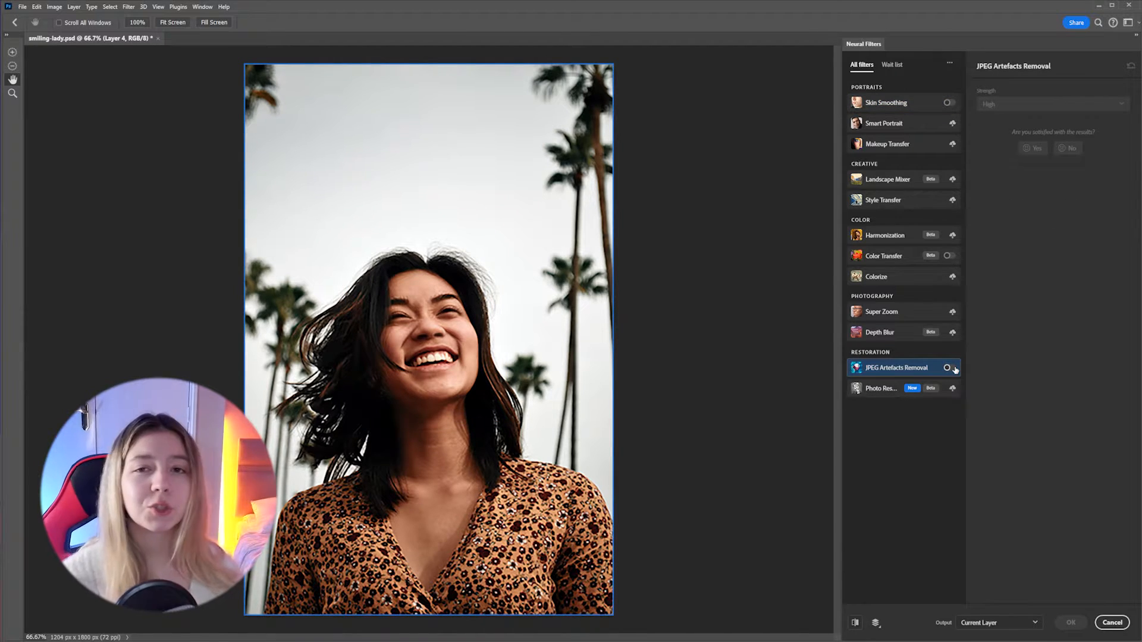
pyautogui.click(949, 368)
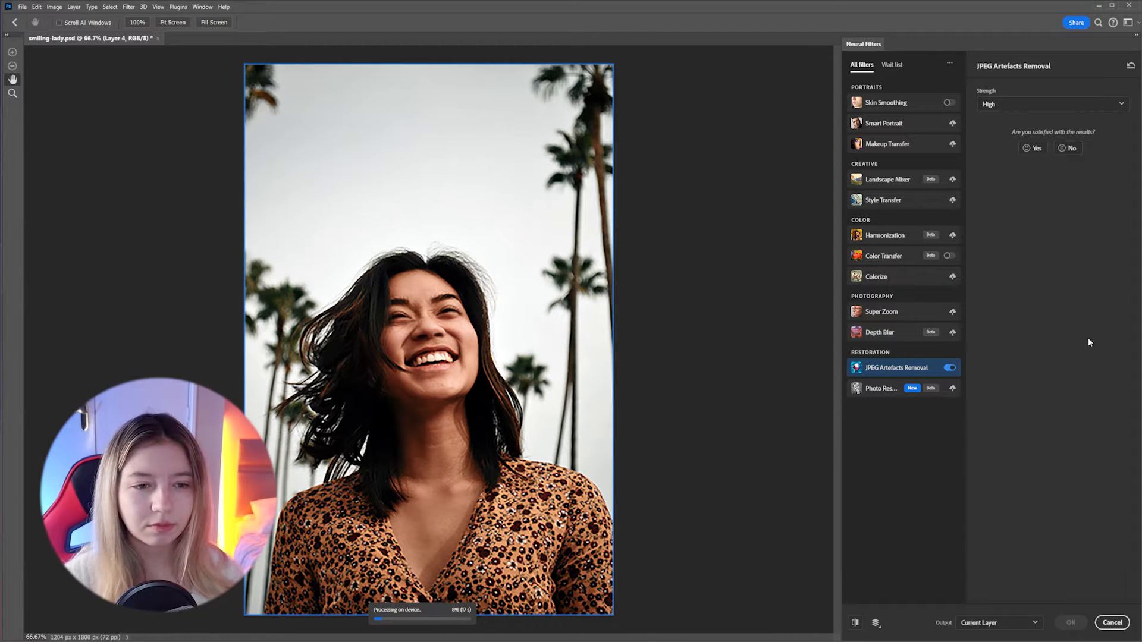
pyautogui.click(1070, 622)
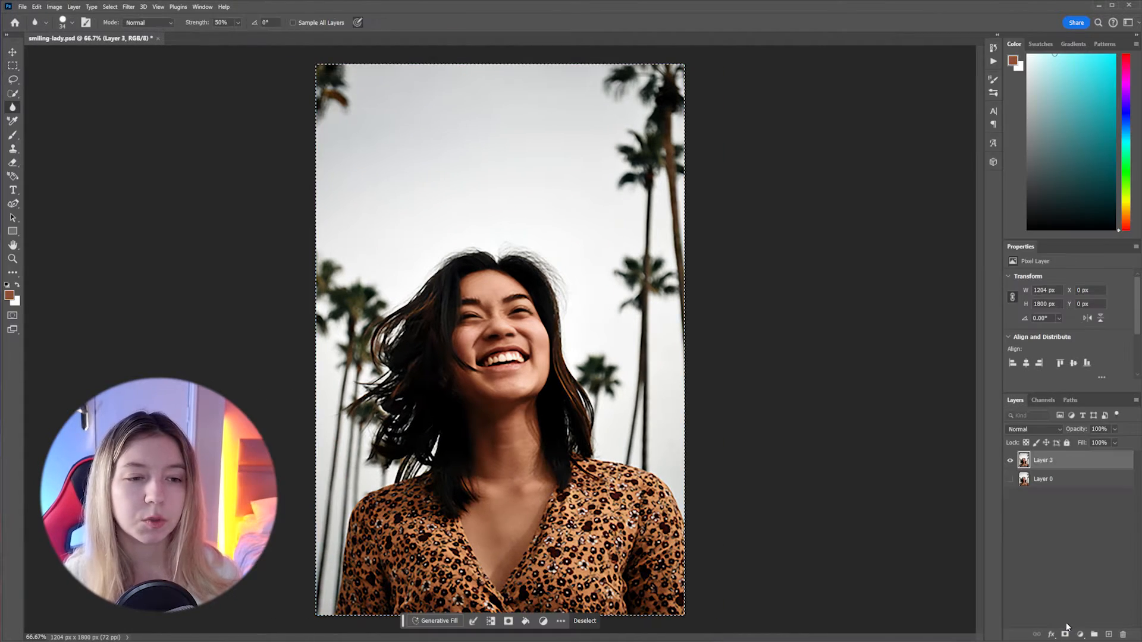
# Step: Show Layer 0 and toggle the visibility of Layer 3 to compare the photo before and after filtering
pyautogui.click(1010, 480)
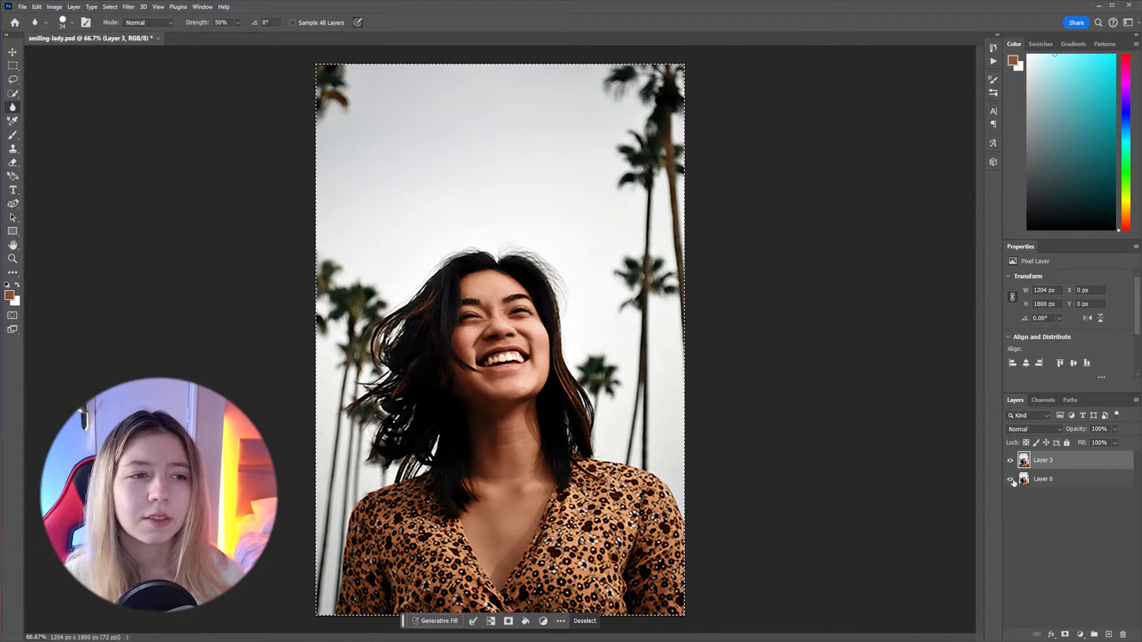
pyautogui.click(1011, 462)
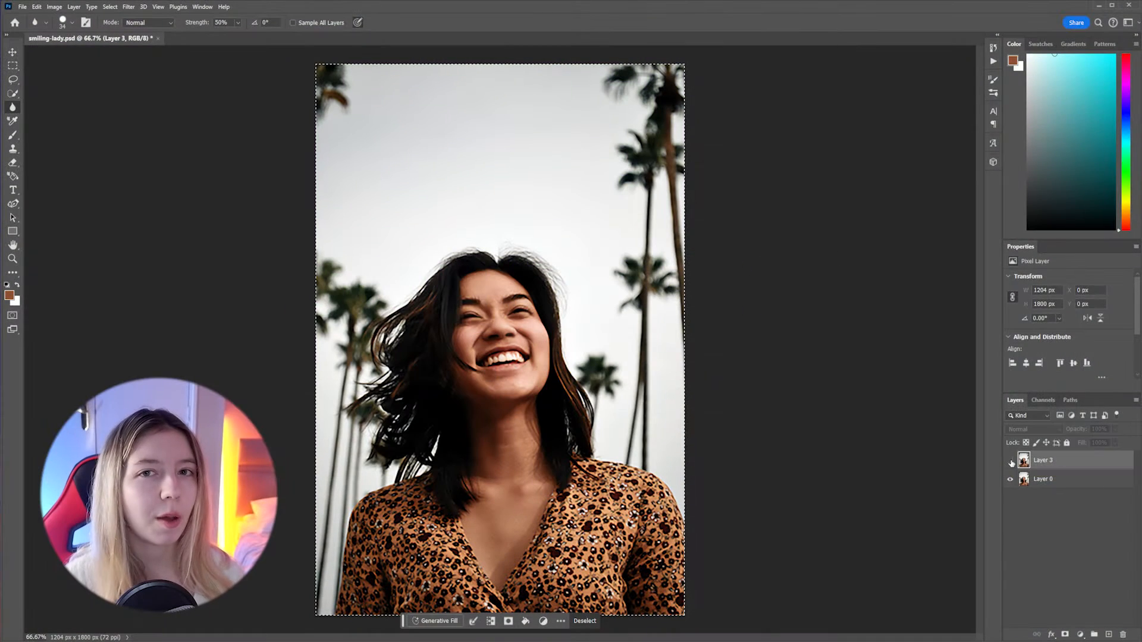
pyautogui.click(1011, 462)
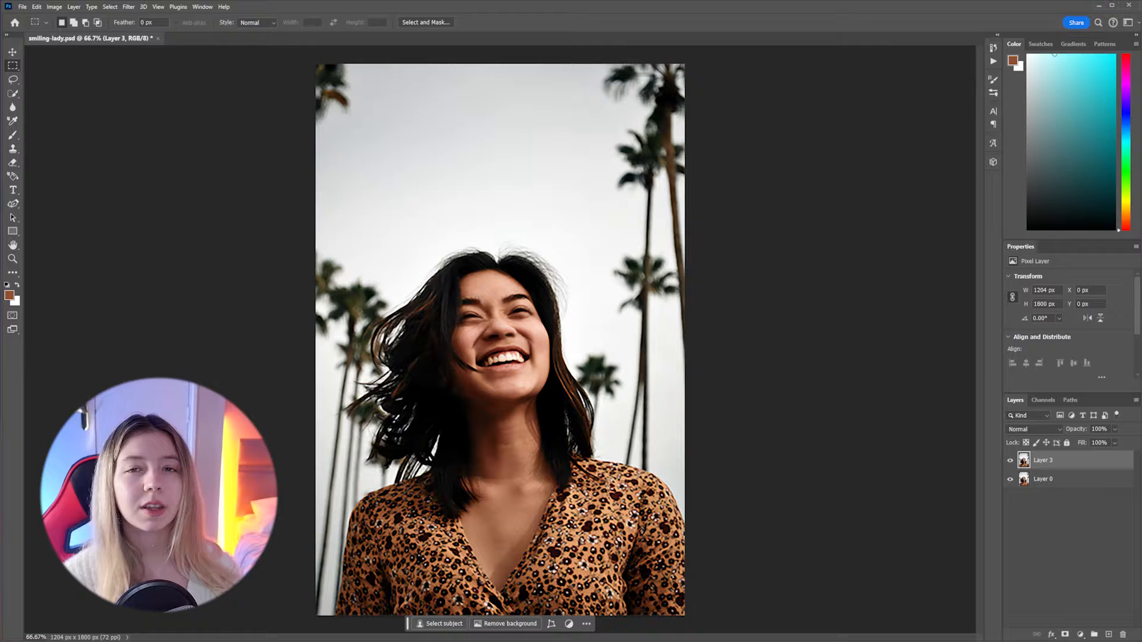
# Step: Duplicate Layer 3 and open the Smart Sharpen filter for the copy
pyautogui.hotkey('ctrl', 'j')
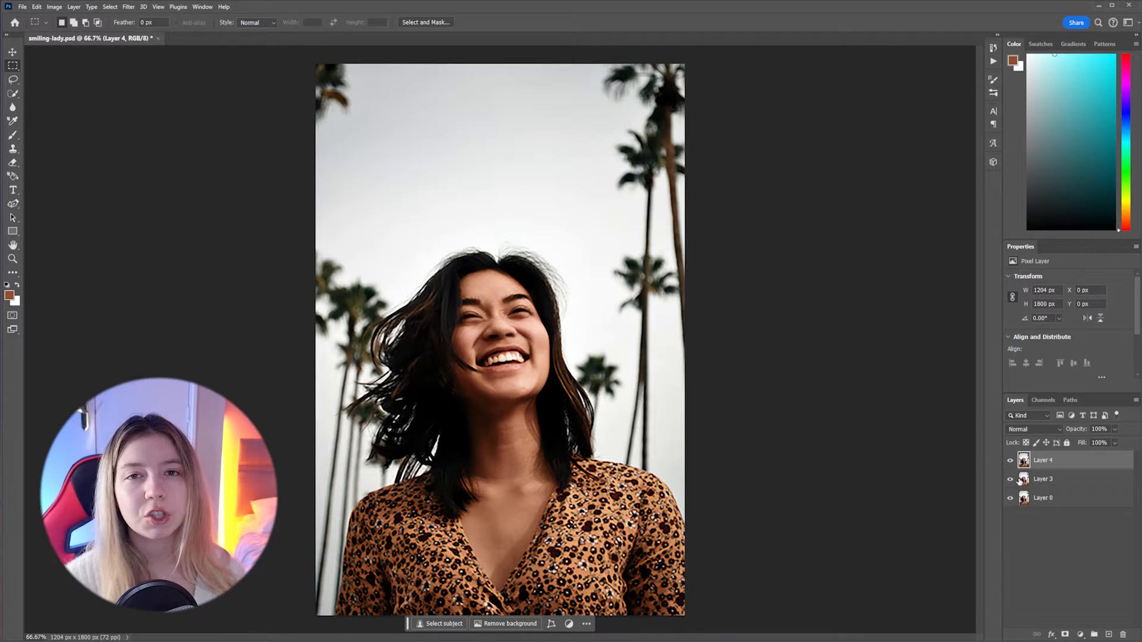
pyautogui.click(111, 8)
pyautogui.moveTo(128, 7)
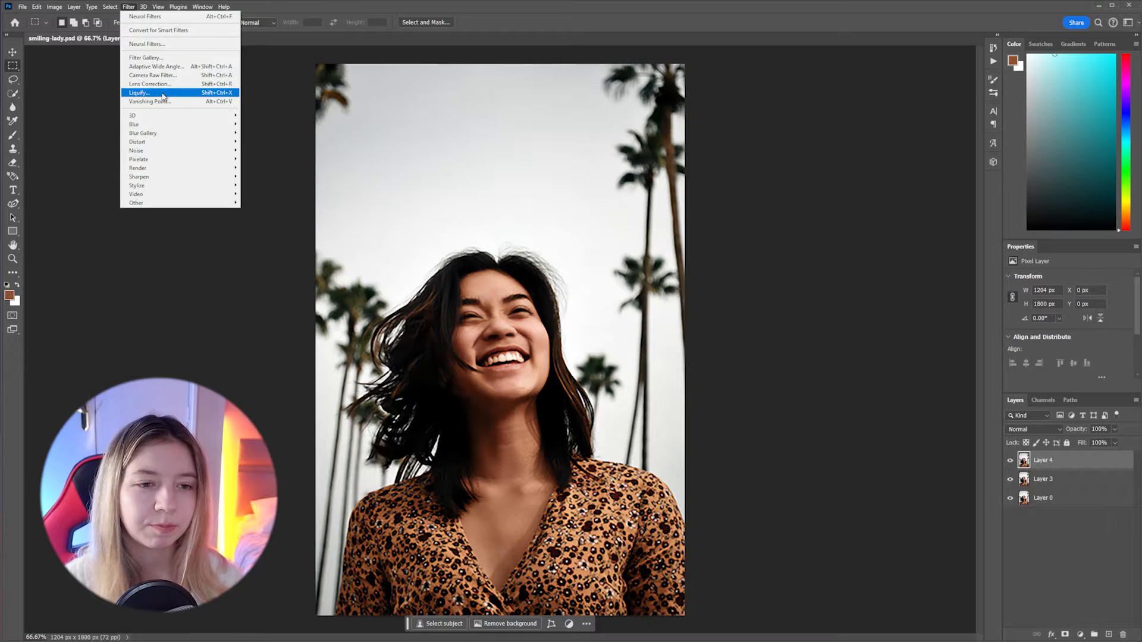
pyautogui.moveTo(168, 181)
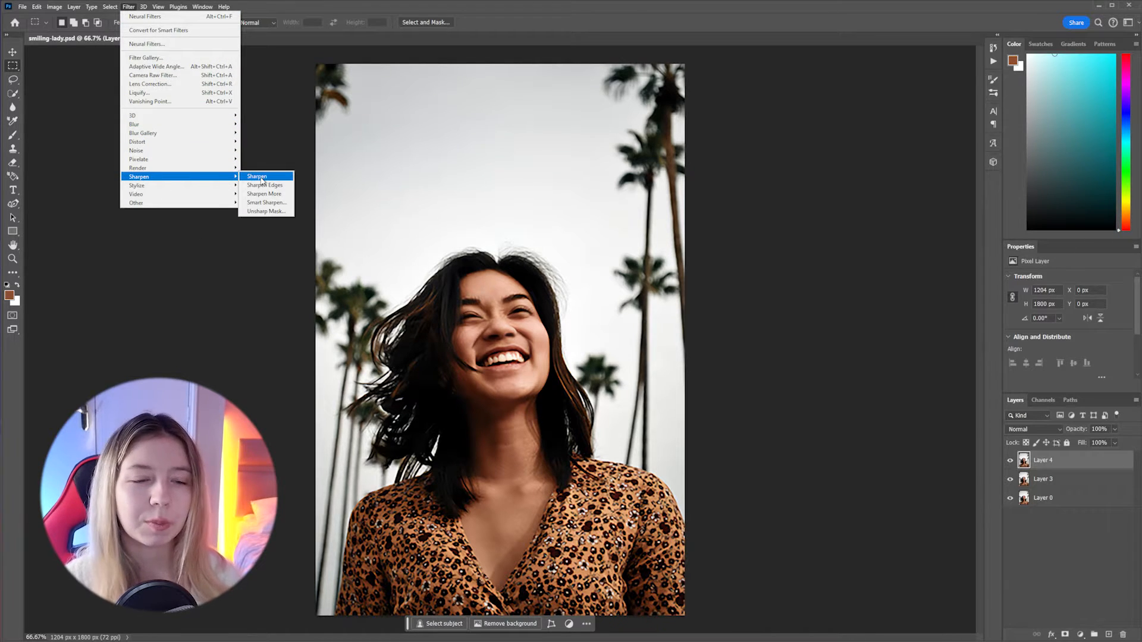
pyautogui.click(265, 202)
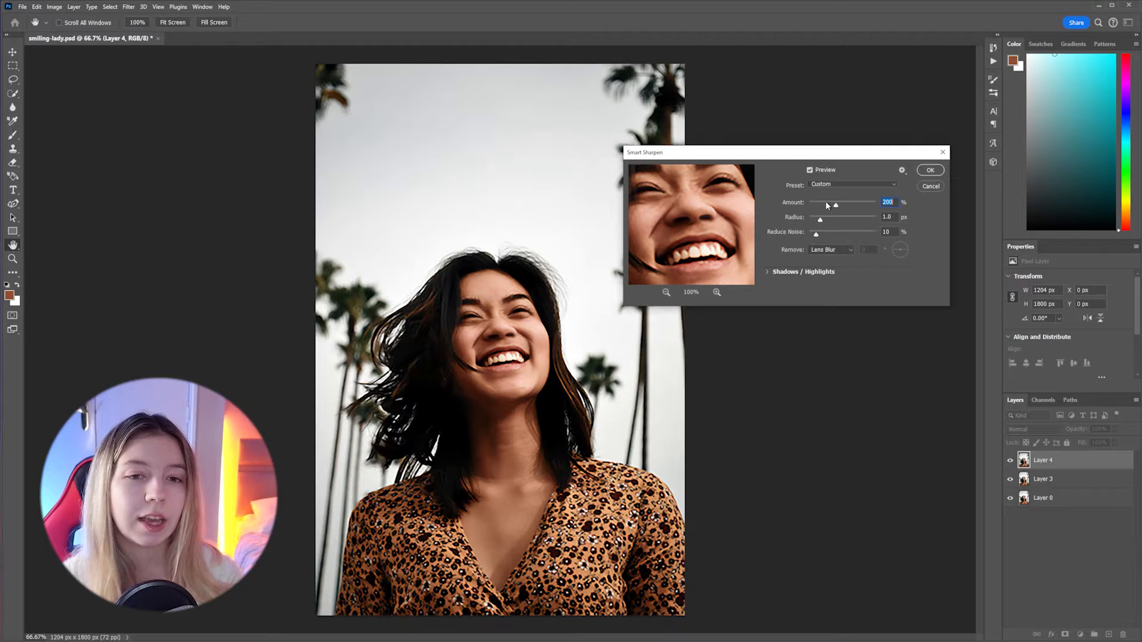
# Step: Apply Smart Sharpen to Layer 4 with Amount 128%, Radius 0.5 px and Reduce Noise 15%
pyautogui.click(840, 203)
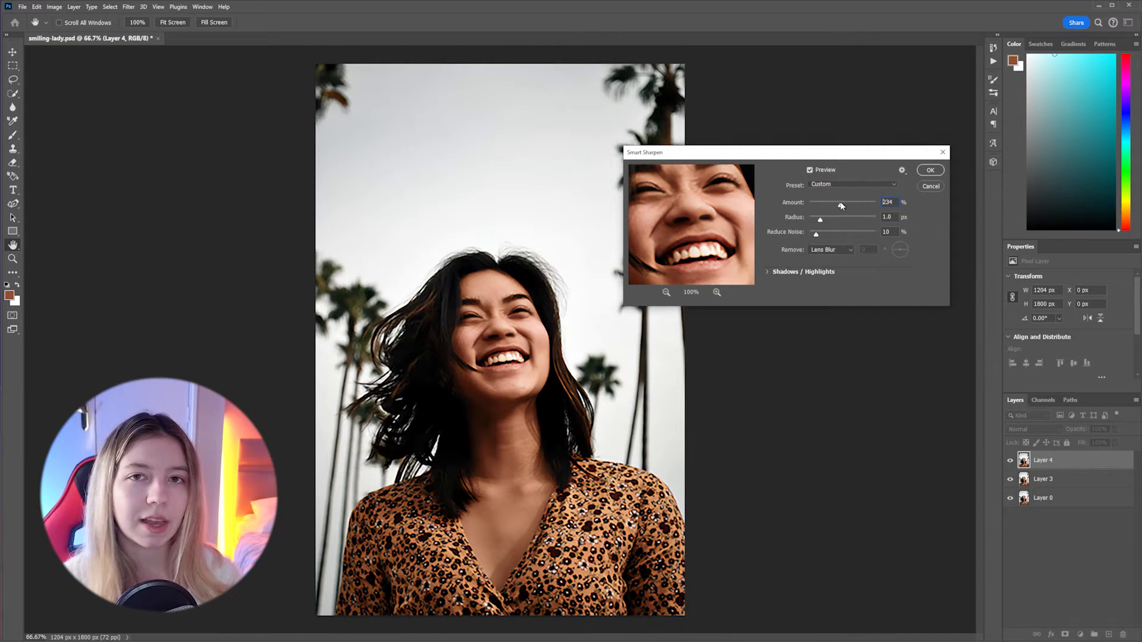
pyautogui.click(841, 218)
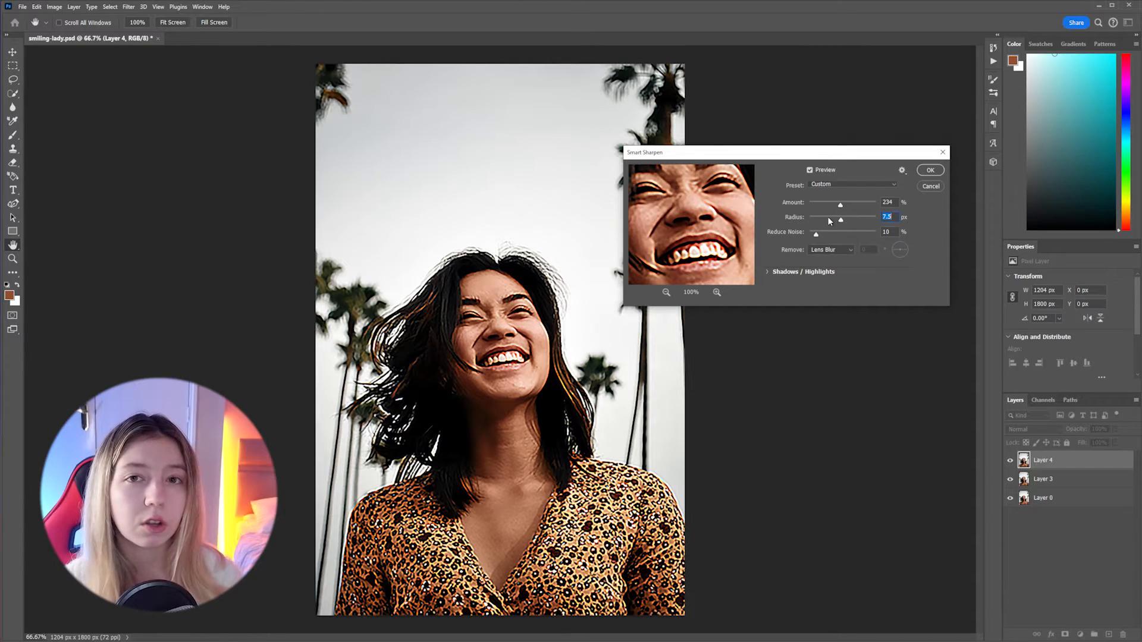
pyautogui.click(828, 218)
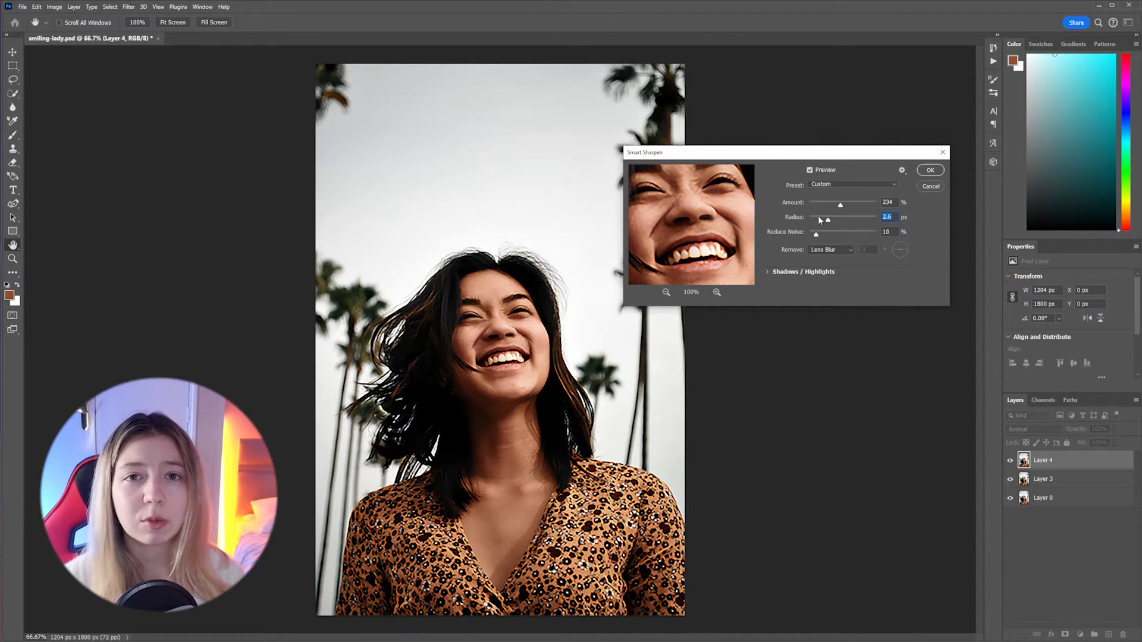
pyautogui.click(820, 218)
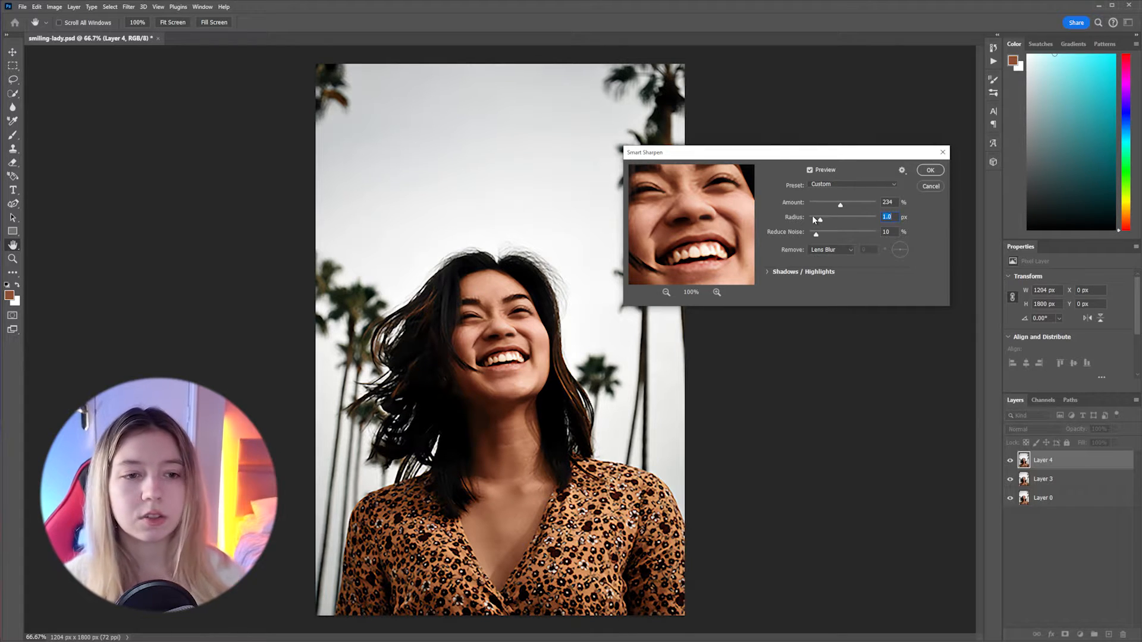
pyautogui.click(812, 217)
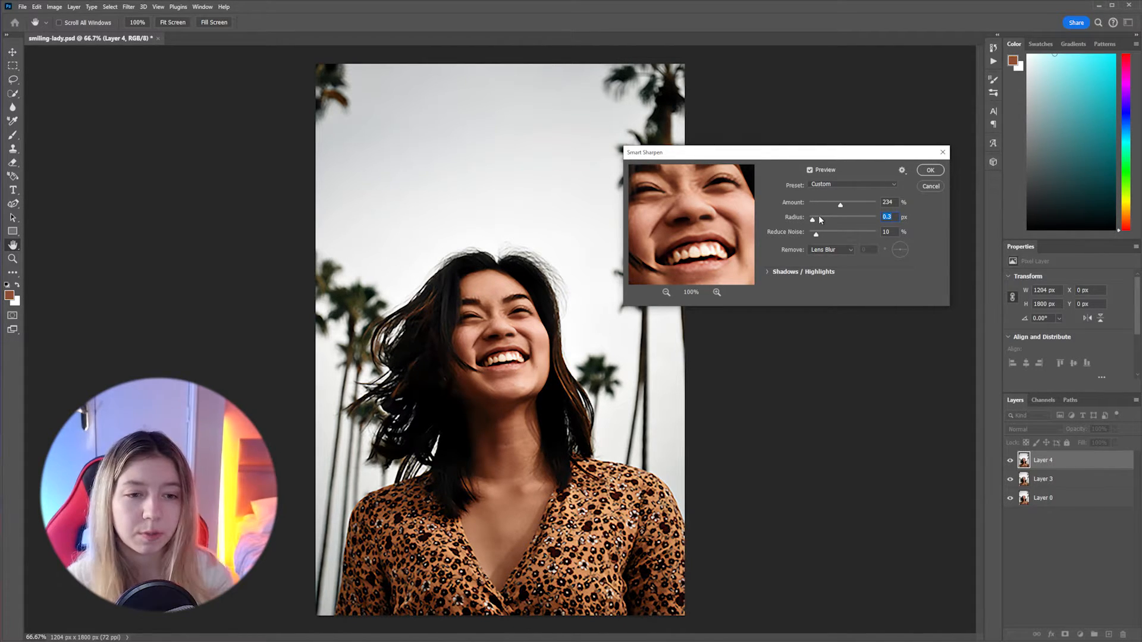
pyautogui.hotkey('shift', 'Tab')
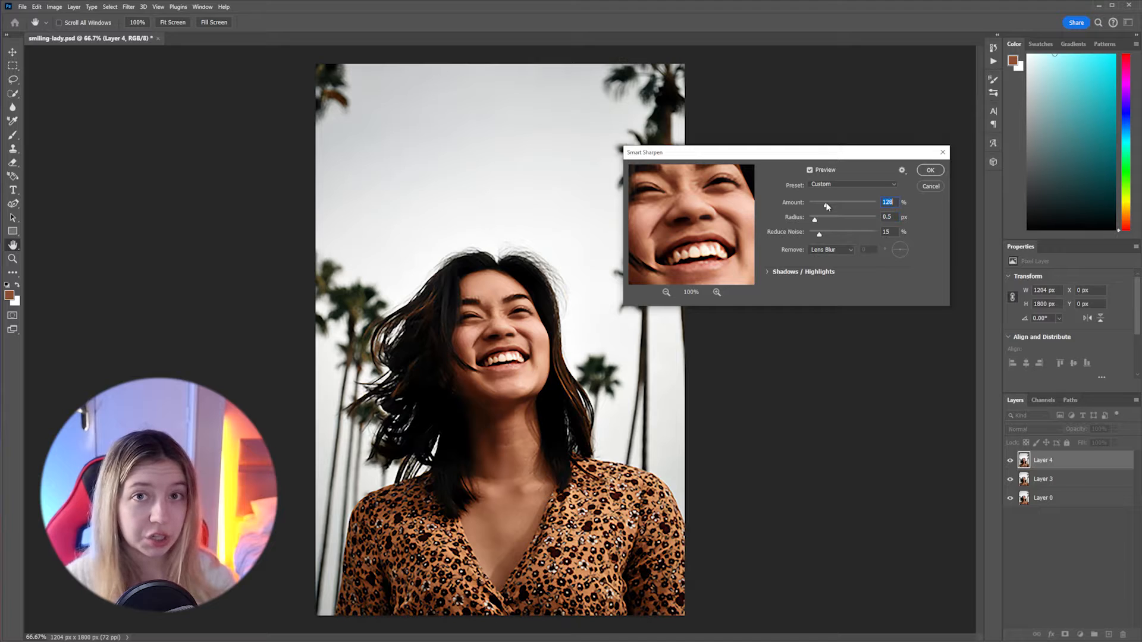
pyautogui.click(931, 170)
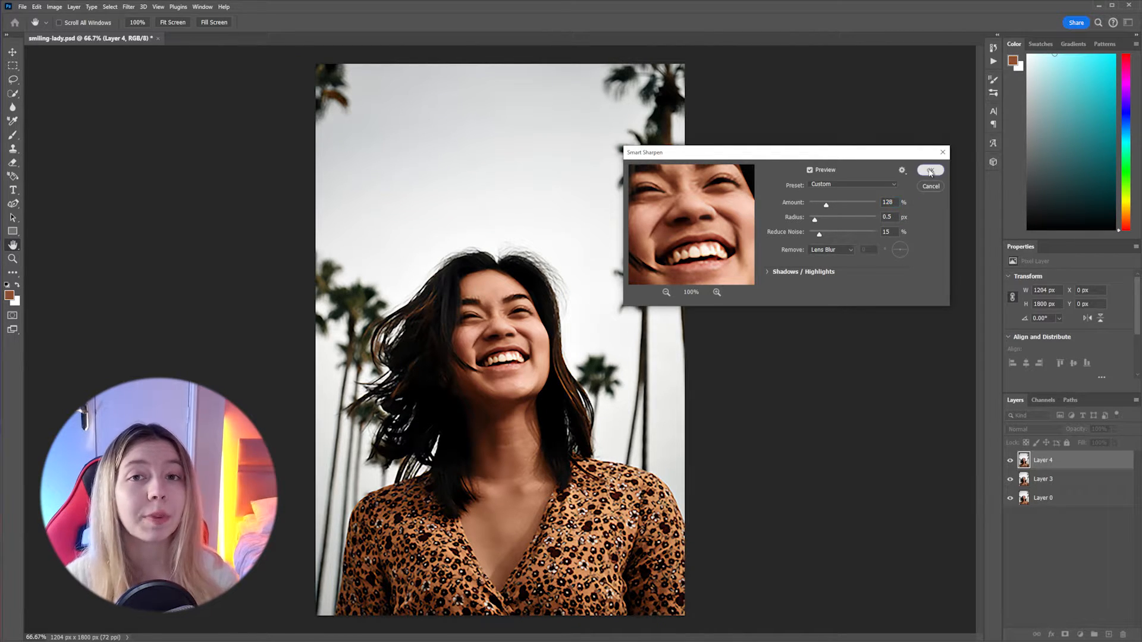
# Step: Delete the sharpened Layer 4 and hide Layer 3 to reveal the original photo
pyautogui.press('Delete')
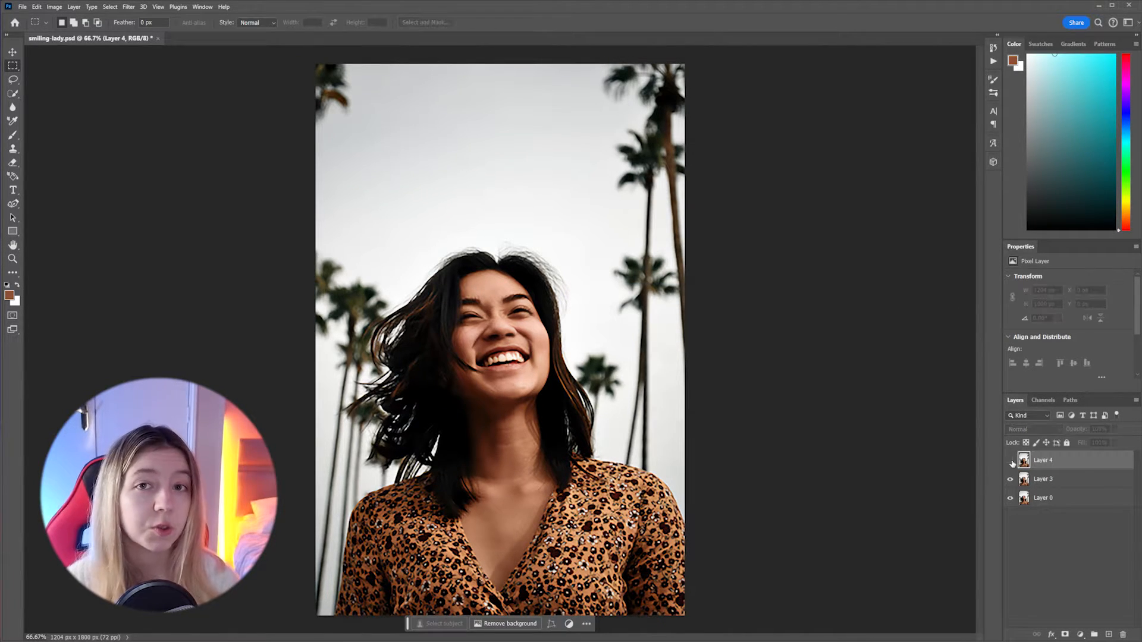
pyautogui.click(1010, 461)
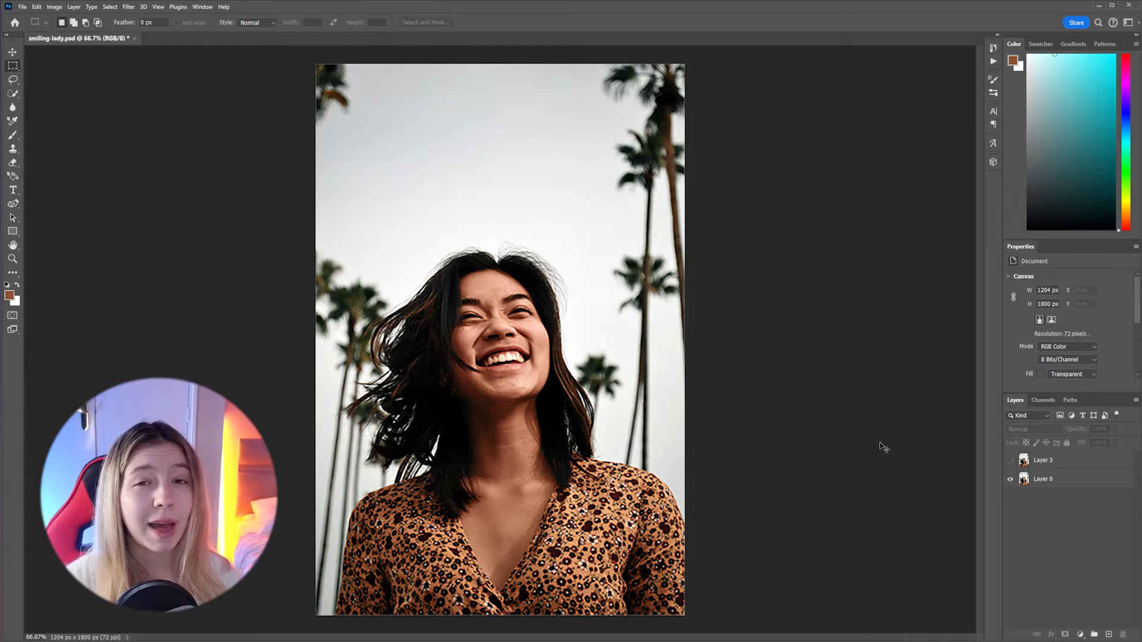
# Step: Duplicate Layer 3 again and open Smart Sharpen for the copy with Amount 41%, Radius 1.2 px and Reduce Noise 51%
pyautogui.click(1048, 464)
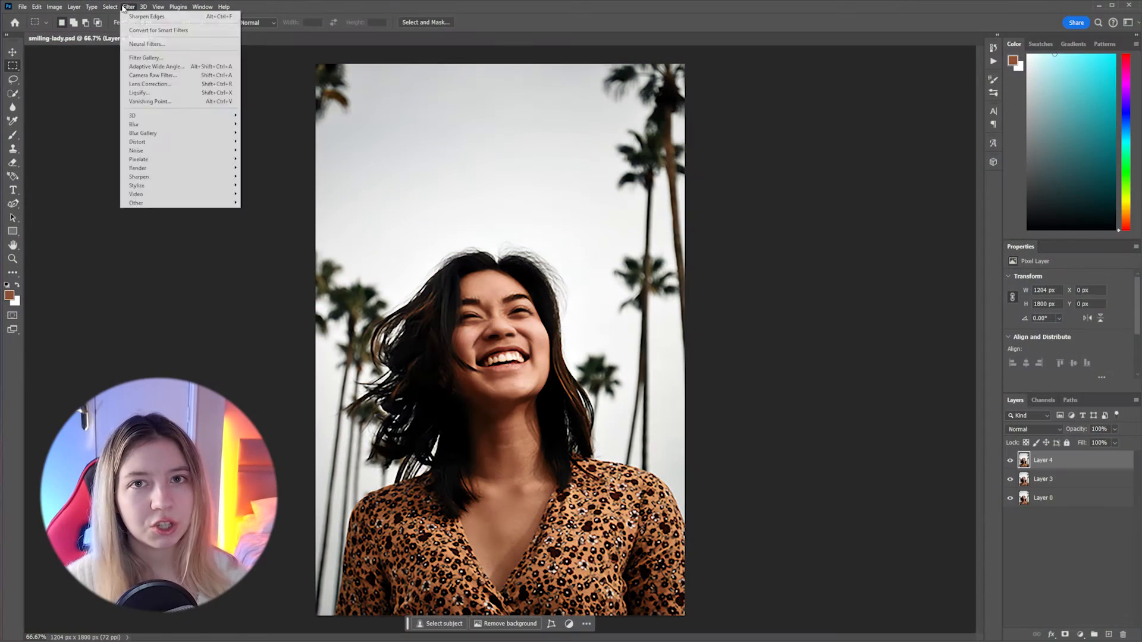
pyautogui.moveTo(131, 7)
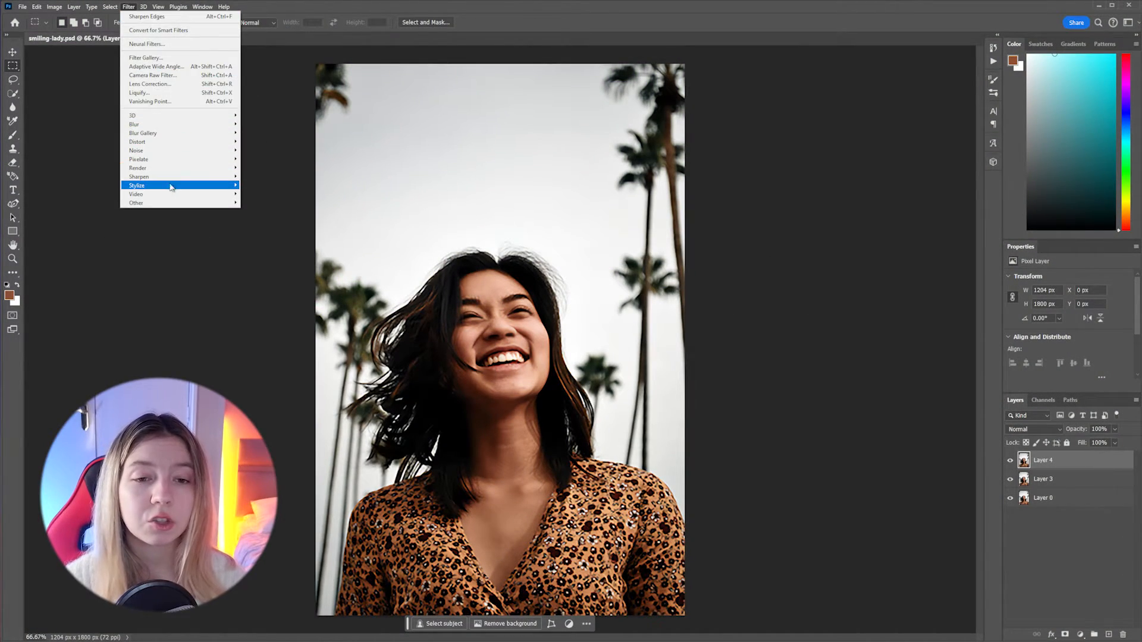
pyautogui.moveTo(173, 178)
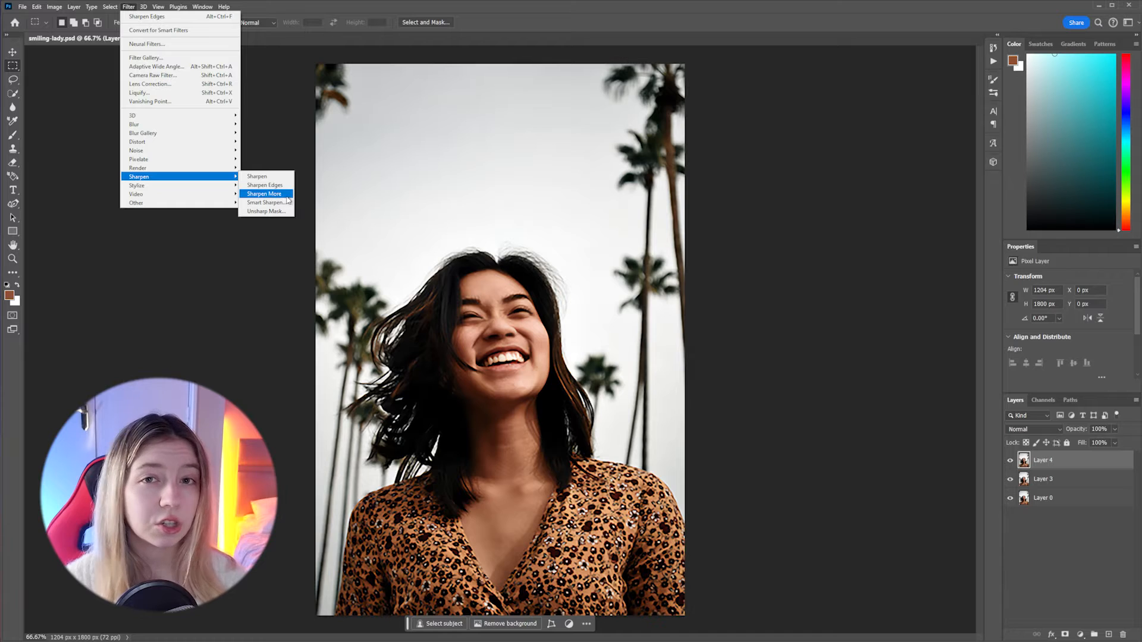
pyautogui.click(265, 203)
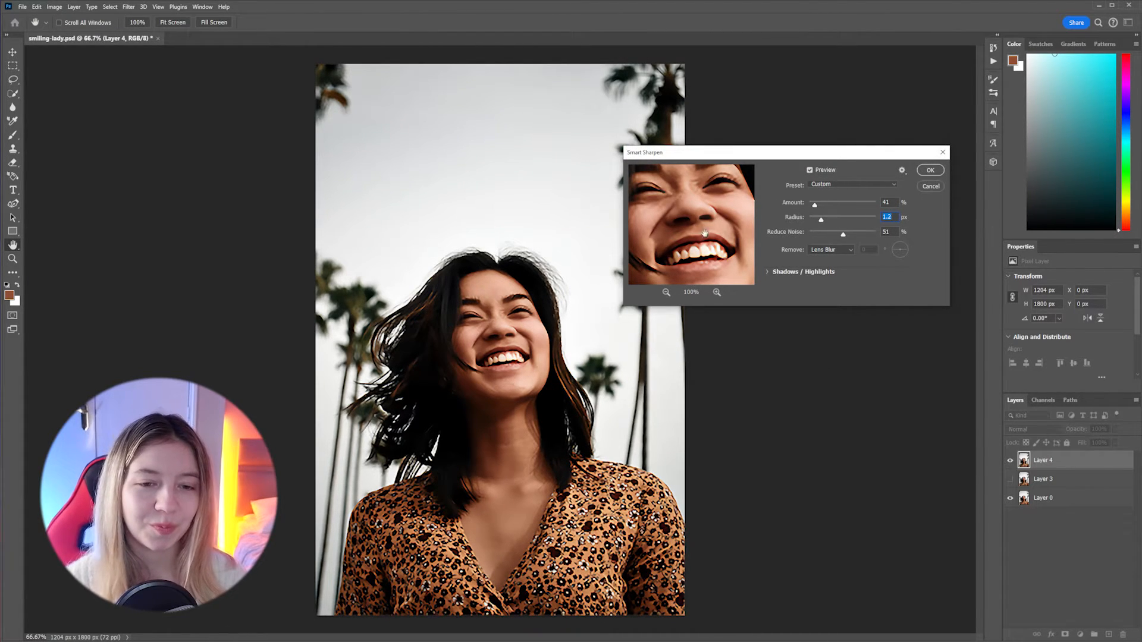
# Step: Set the sharpening shadows to Tonal Width 23% and Radius 26 px with more fade, and highlights to Fade Amount 17%, Tonal Width 16%, Radius 27 px
pyautogui.moveTo(704, 233); pyautogui.dragTo(737, 199)
pyautogui.click(768, 272)
pyautogui.moveTo(809, 290); pyautogui.dragTo(827, 318)
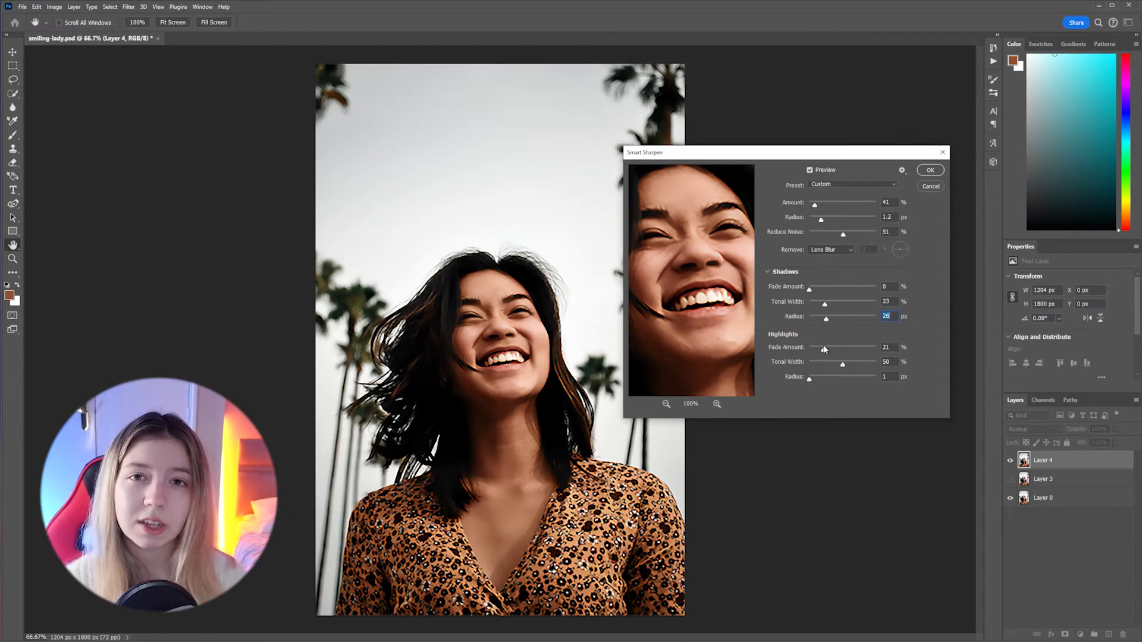
pyautogui.moveTo(841, 363)
pyautogui.mouseDown()
pyautogui.moveTo(862, 364)
pyautogui.moveTo(831, 379)
pyautogui.moveTo(869, 381)
pyautogui.moveTo(827, 380)
pyautogui.mouseUp()
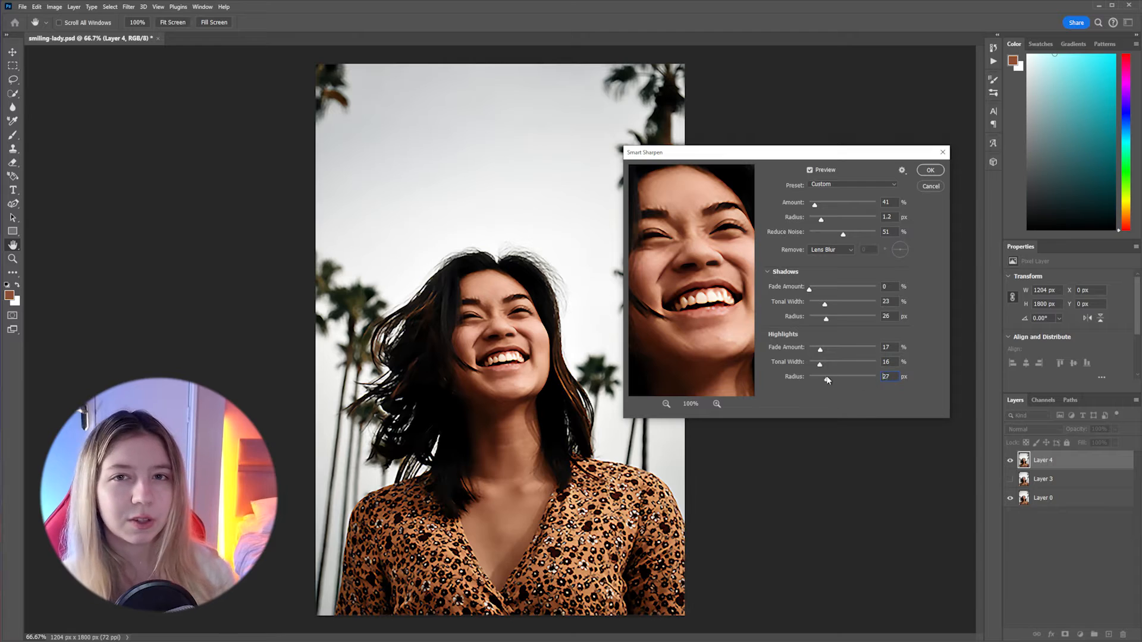
pyautogui.moveTo(809, 288); pyautogui.dragTo(857, 292)
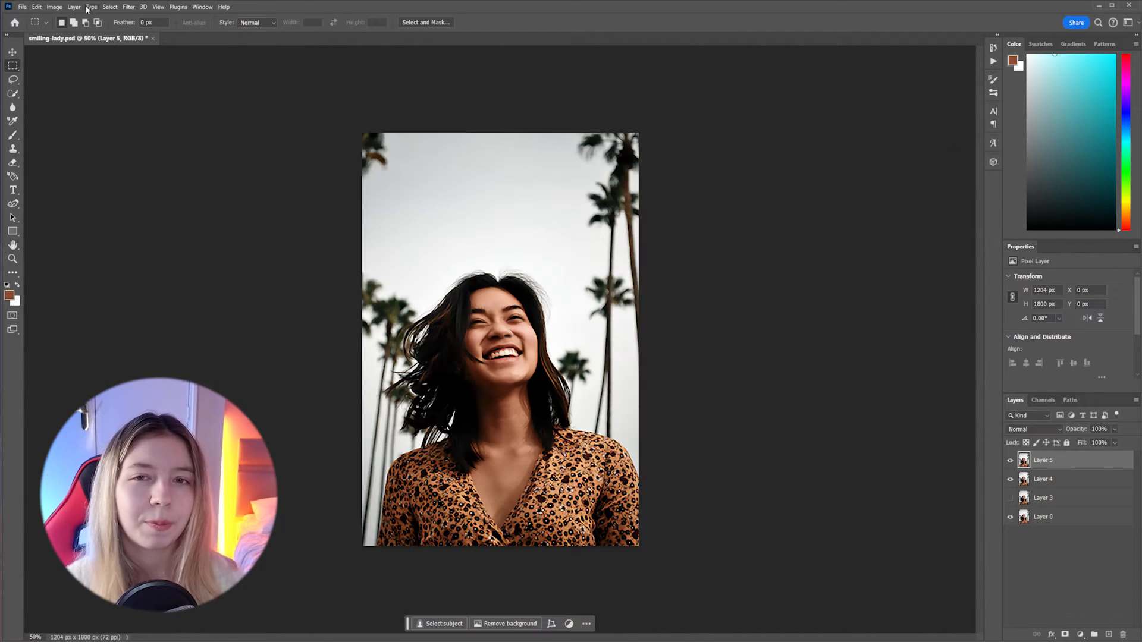
# Step: Apply the Oil Paint filter to Layer 5 with Stylization 0.6, Cleanliness 2.5, Scale 0.3 and Bristle Detail 4.3
pyautogui.click(128, 7)
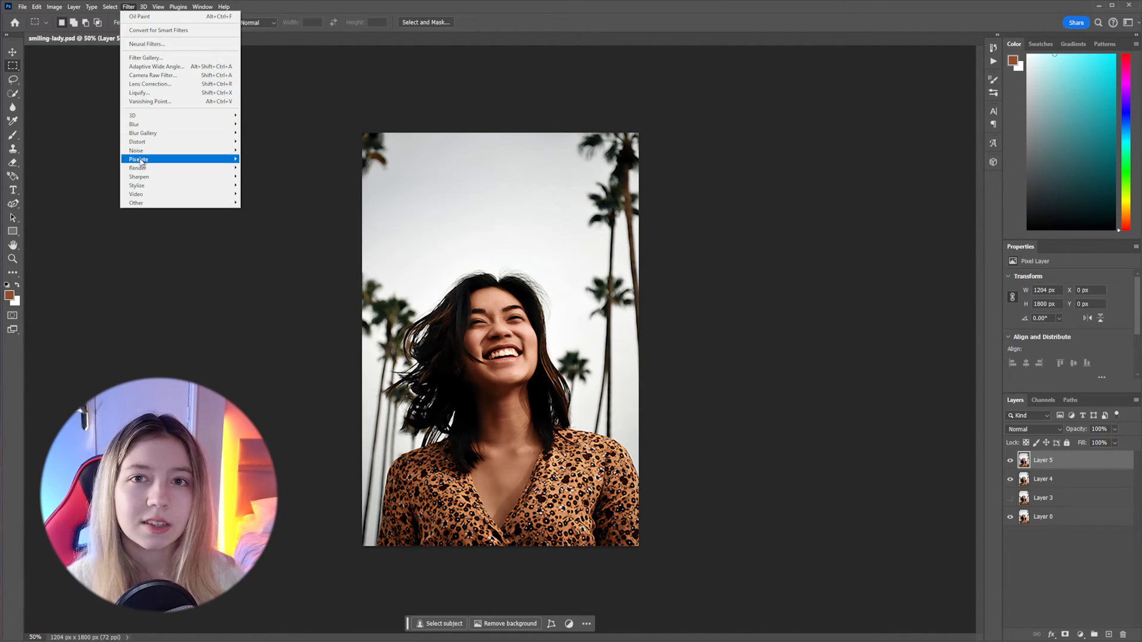
pyautogui.moveTo(140, 170)
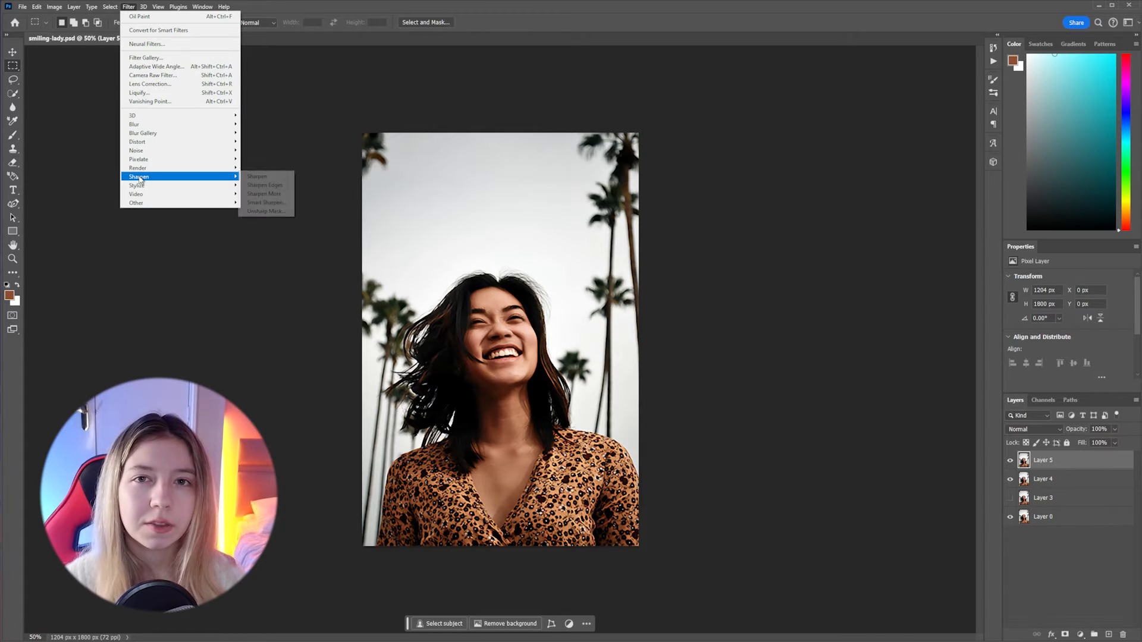
pyautogui.moveTo(173, 186)
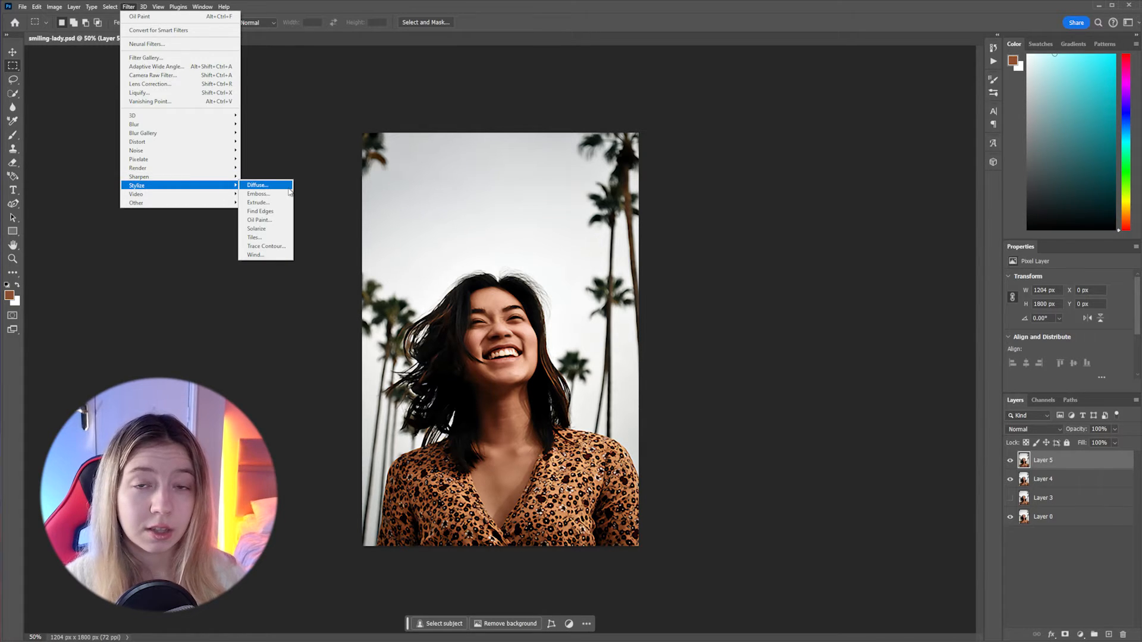
pyautogui.click(259, 219)
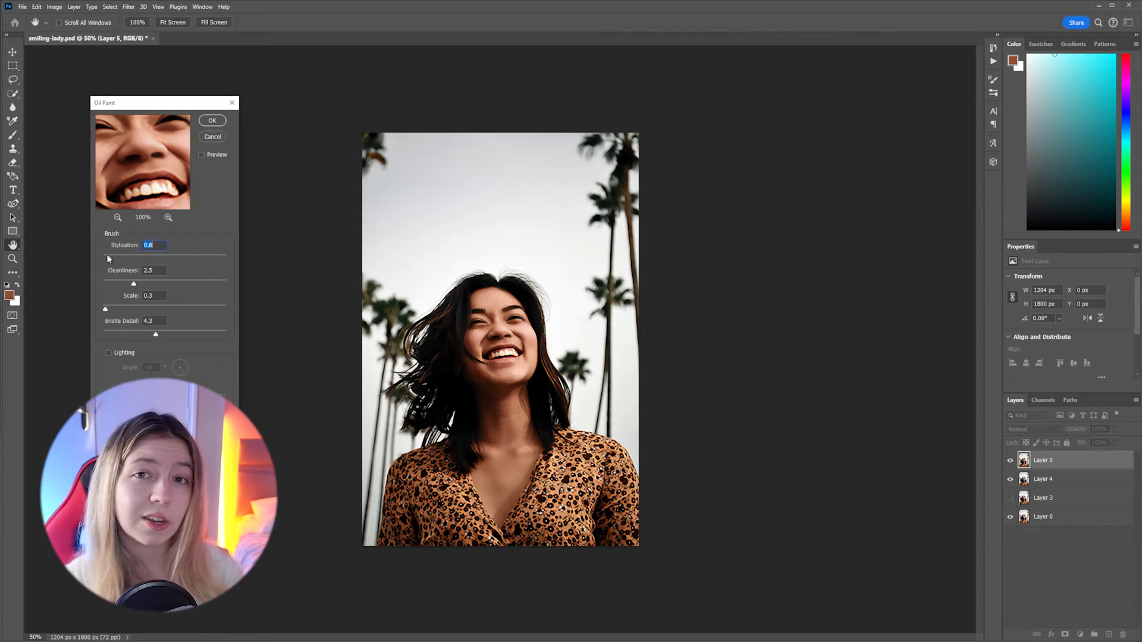
pyautogui.moveTo(107, 258); pyautogui.dragTo(108, 259)
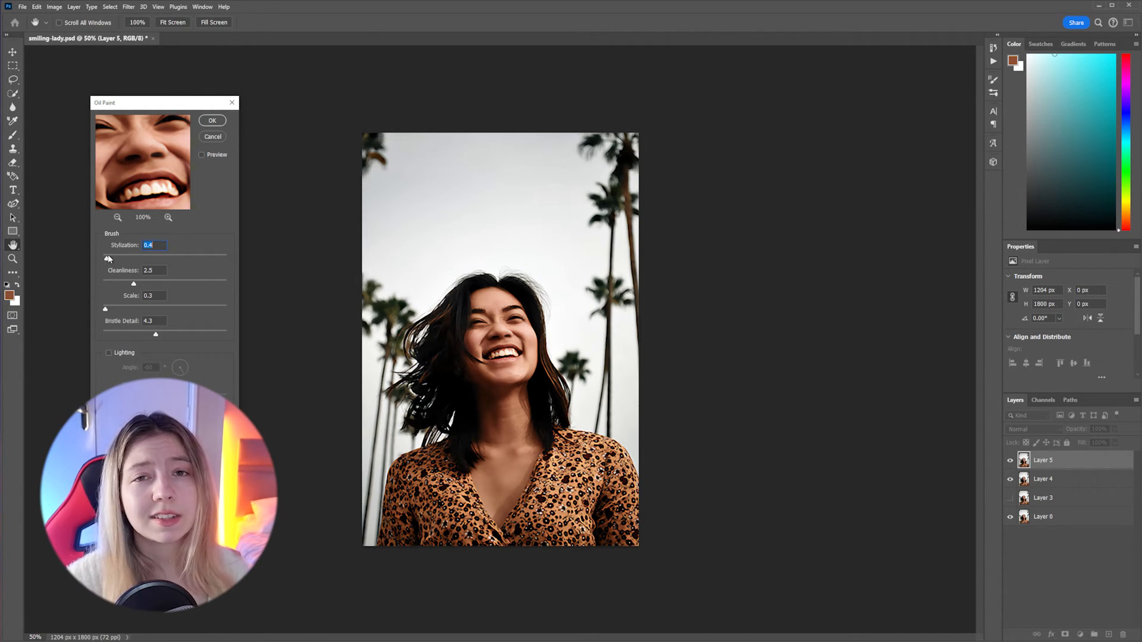
pyautogui.moveTo(109, 258); pyautogui.dragTo(110, 259)
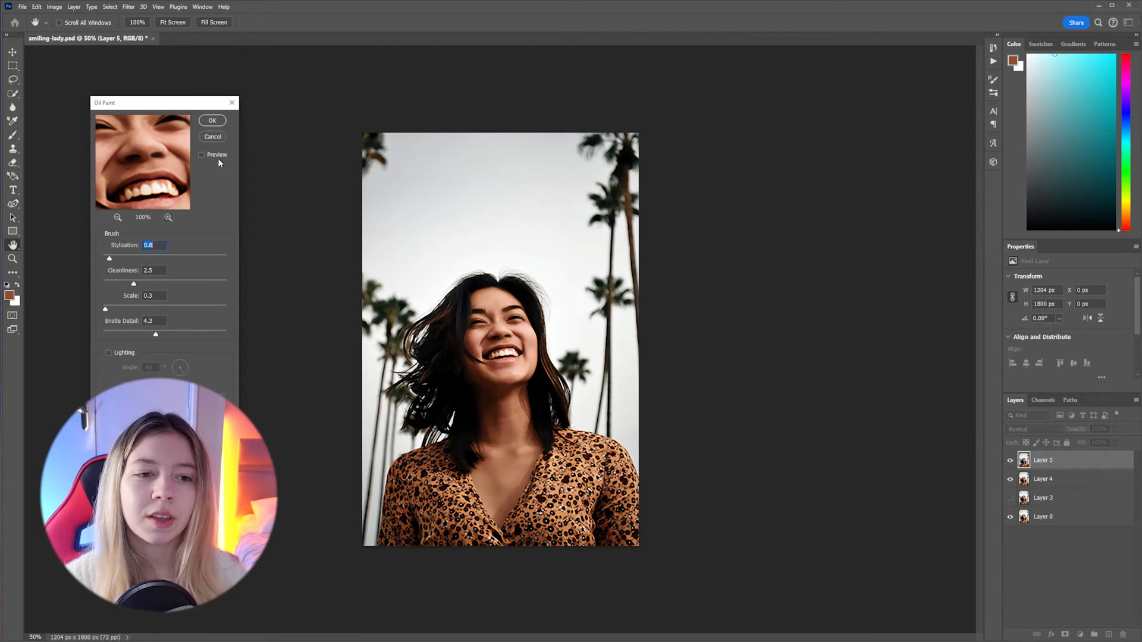
pyautogui.click(208, 120)
pyautogui.press('m')
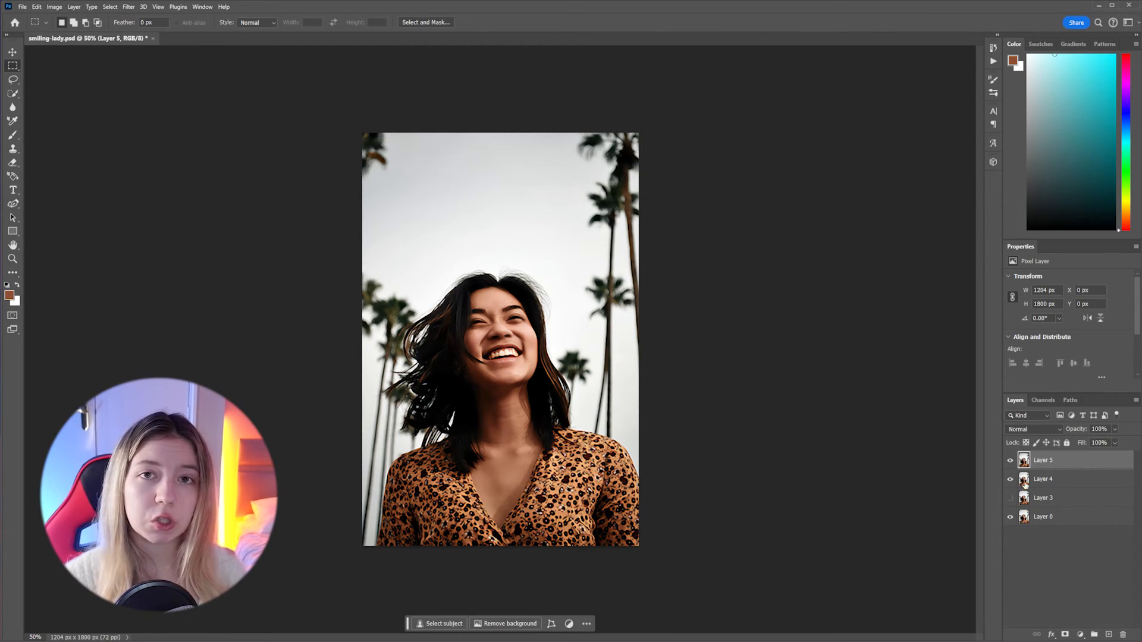
# Step: Hide Layer 4, toggle Layer 5 off and on to compare the photo before and after filtering, and examine the woman's face up close
pyautogui.click(1010, 479)
pyautogui.click(1010, 461)
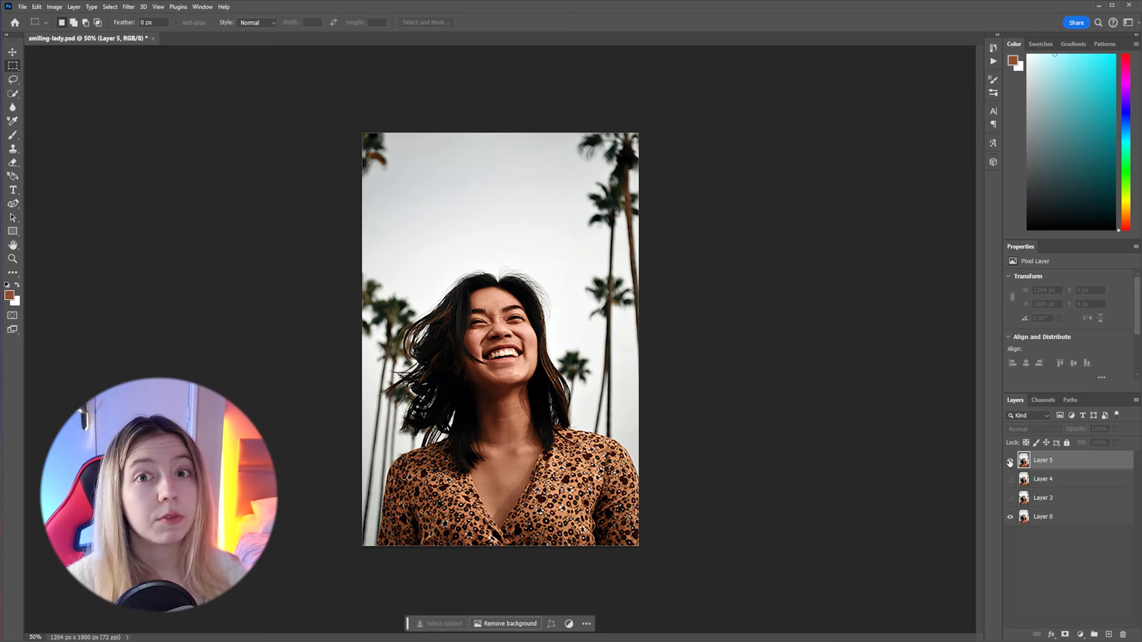
pyautogui.click(1010, 461)
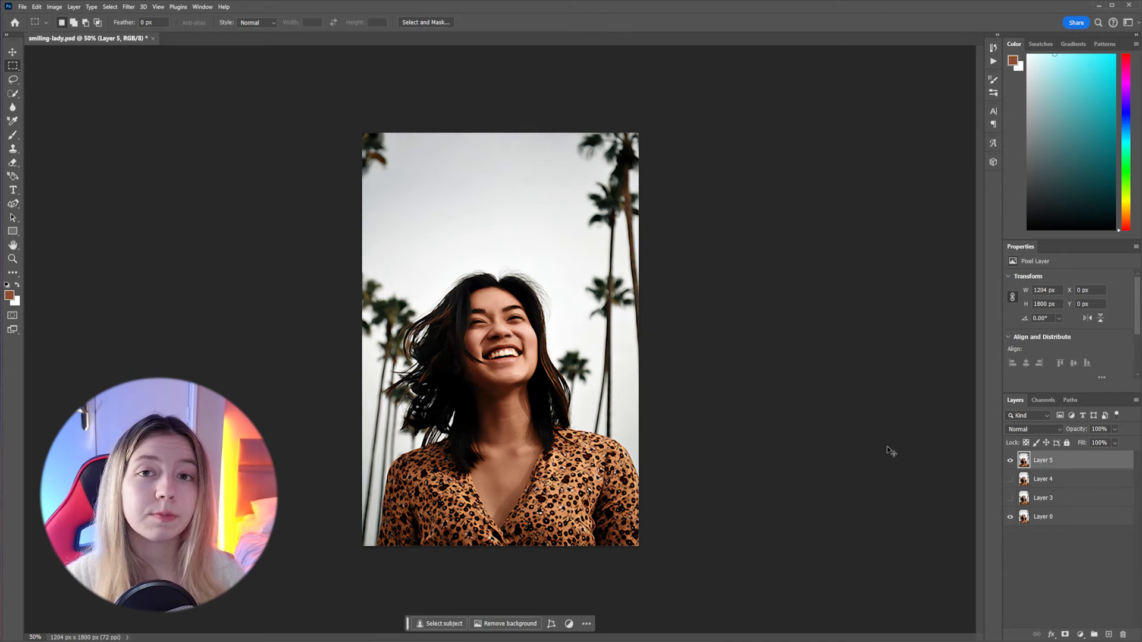
pyautogui.hotkey('ctrl', '+')
pyautogui.hotkey('ctrl', '+')
pyautogui.hotkey('ctrl', '+')
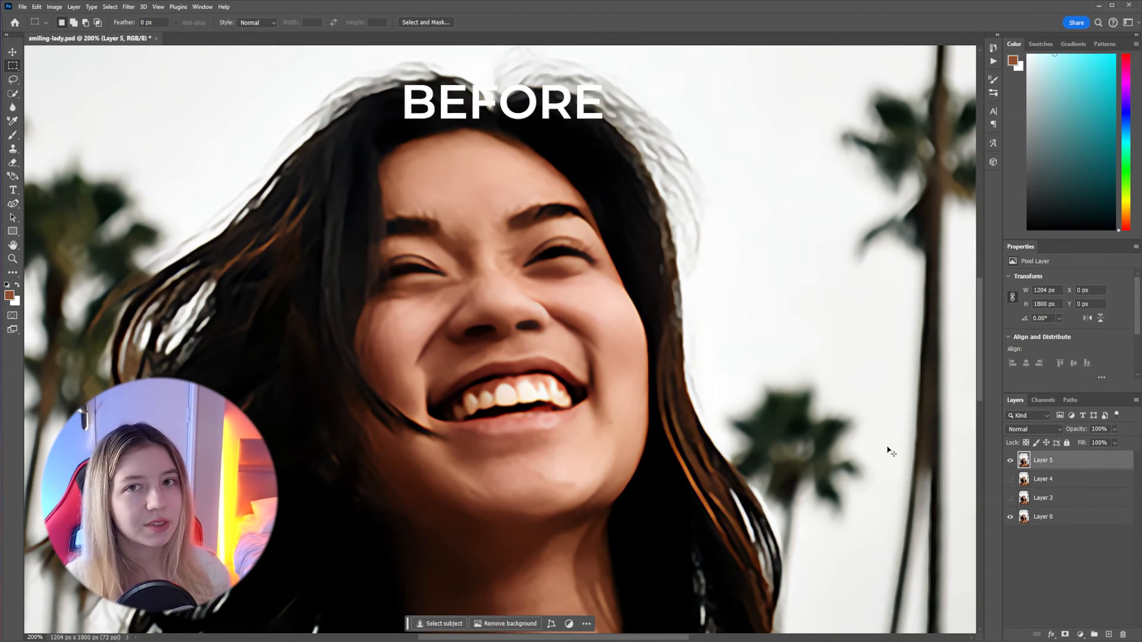
pyautogui.hotkey('ctrl', '-')
pyautogui.hotkey('ctrl', '-')
pyautogui.hotkey('ctrl', '-')
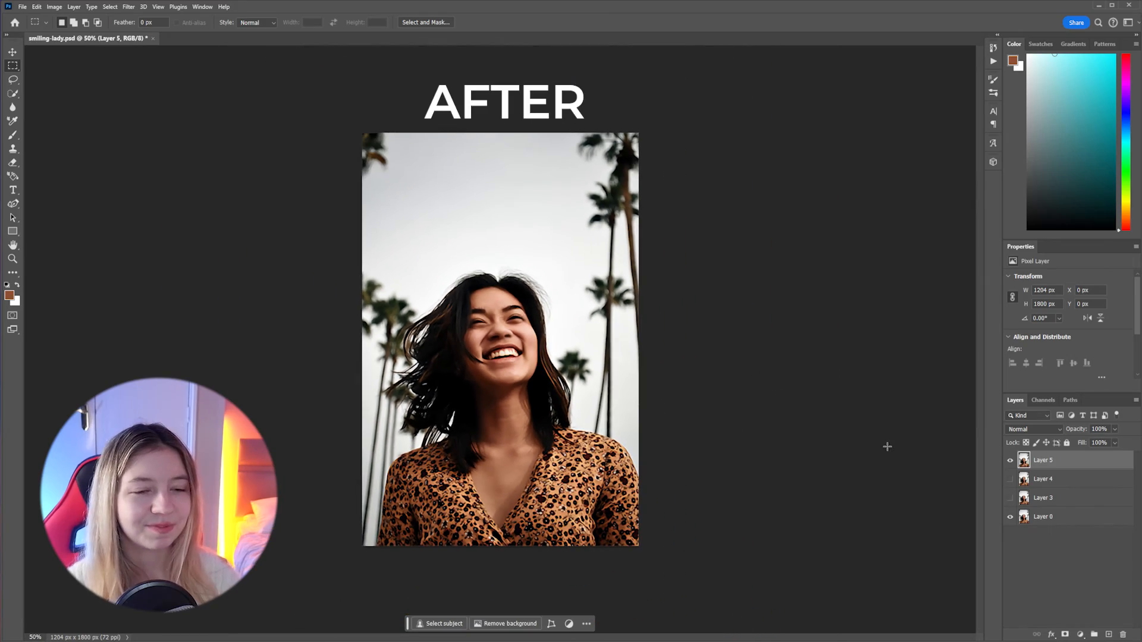